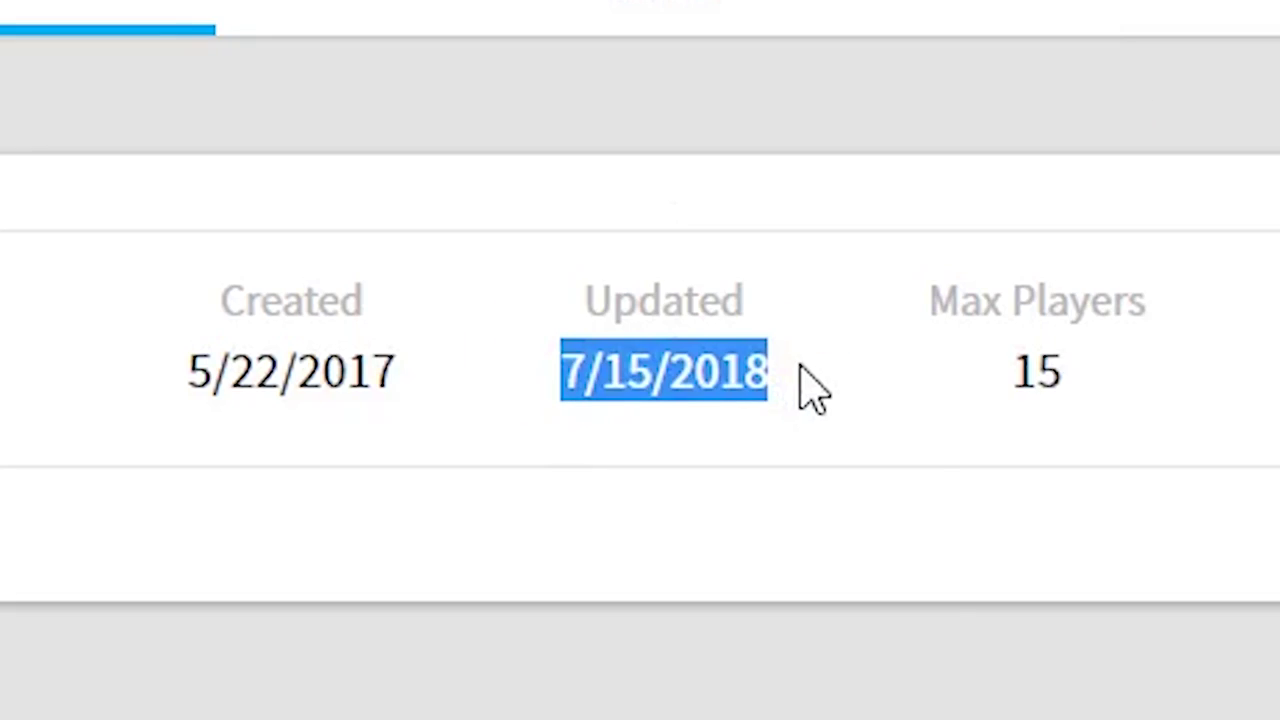
Step: Start ZoruTao's Exploration from its website page and spawn inside the wooden room
{"action": "left_click", "coordinate": [815, 385]}
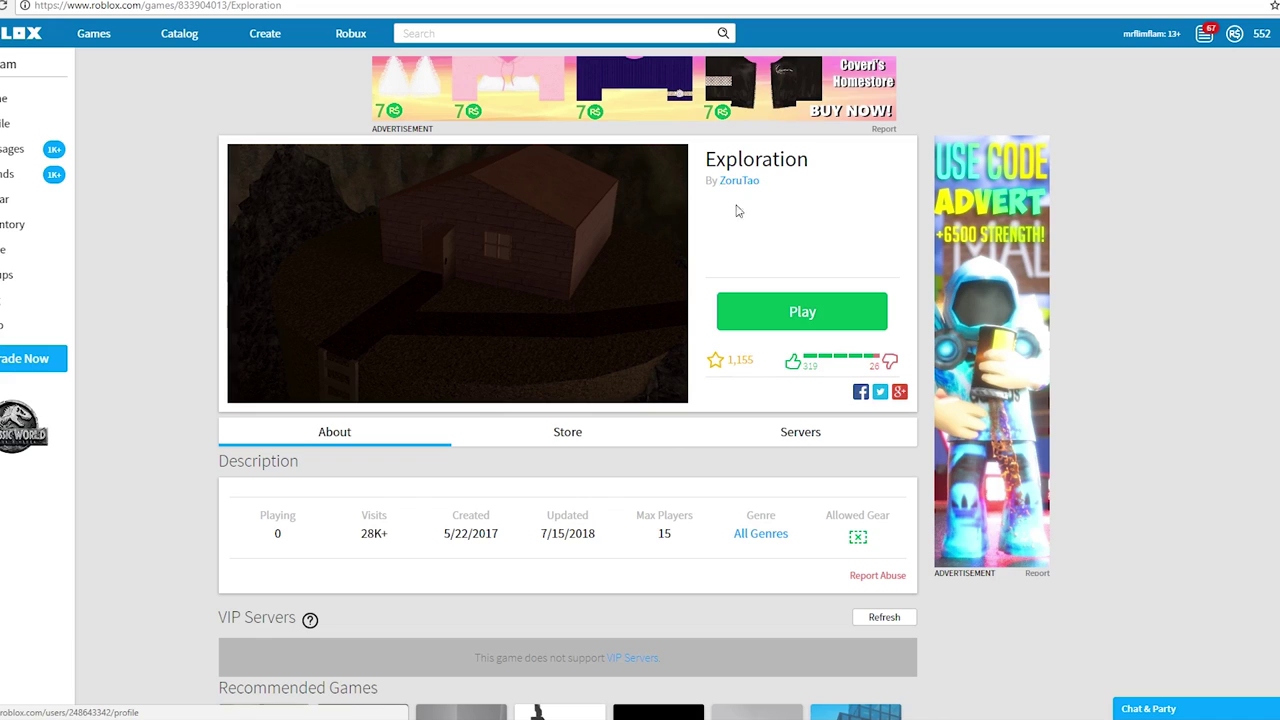
{"action": "left_click", "coordinate": [778, 305]}
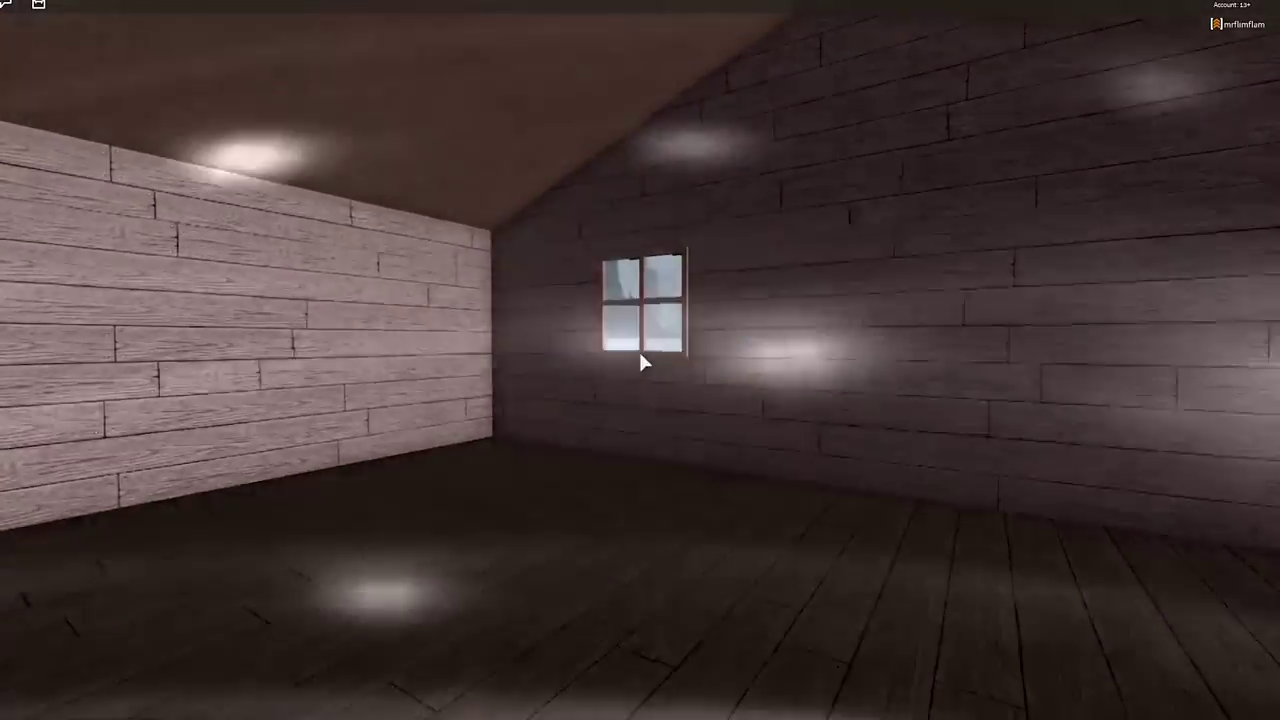
Step: Walk out the cabin doorway, past the dark tower and blocks, to the hilltop easel
{"action": "key", "text": "w"}
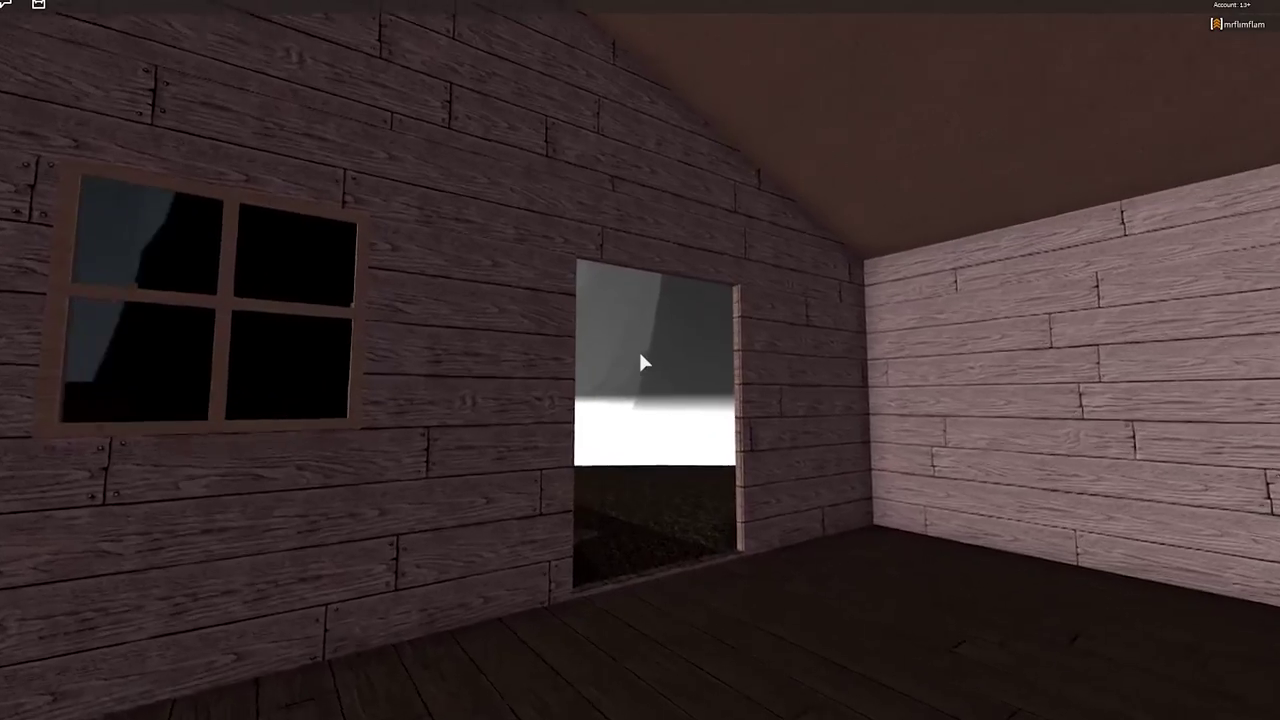
{"action": "key", "text": "w"}
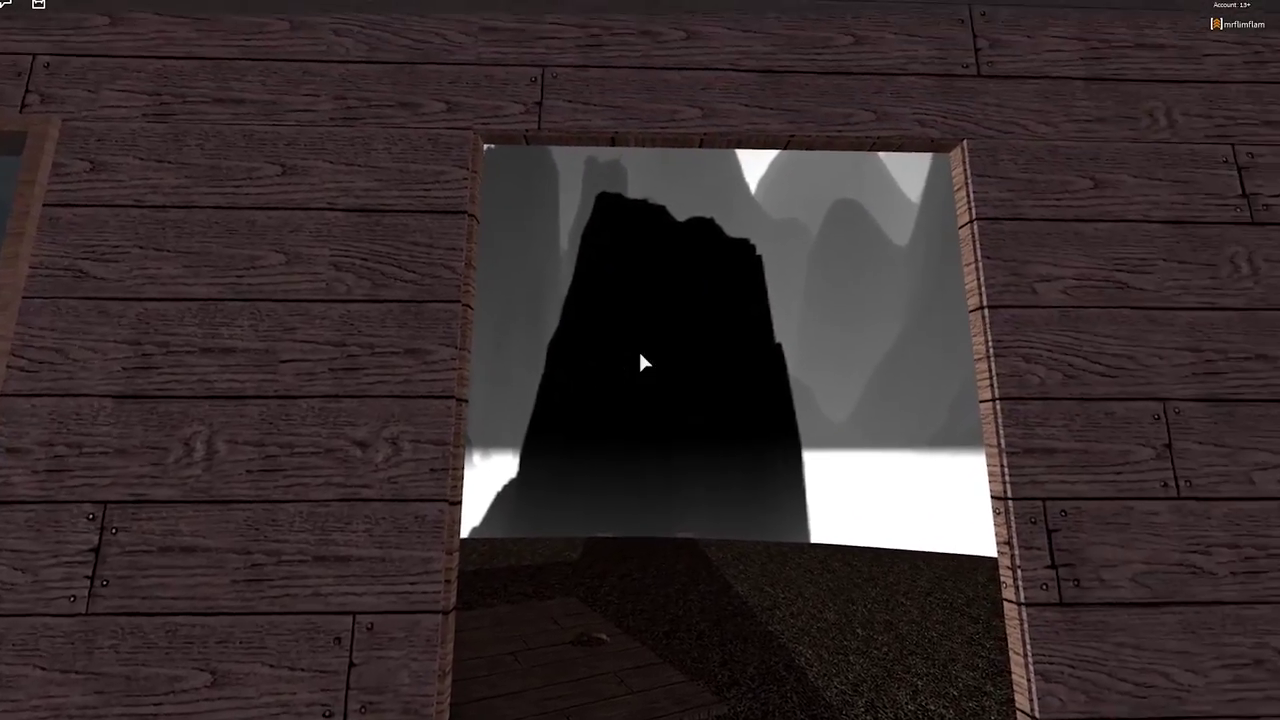
{"action": "key", "text": "w"}
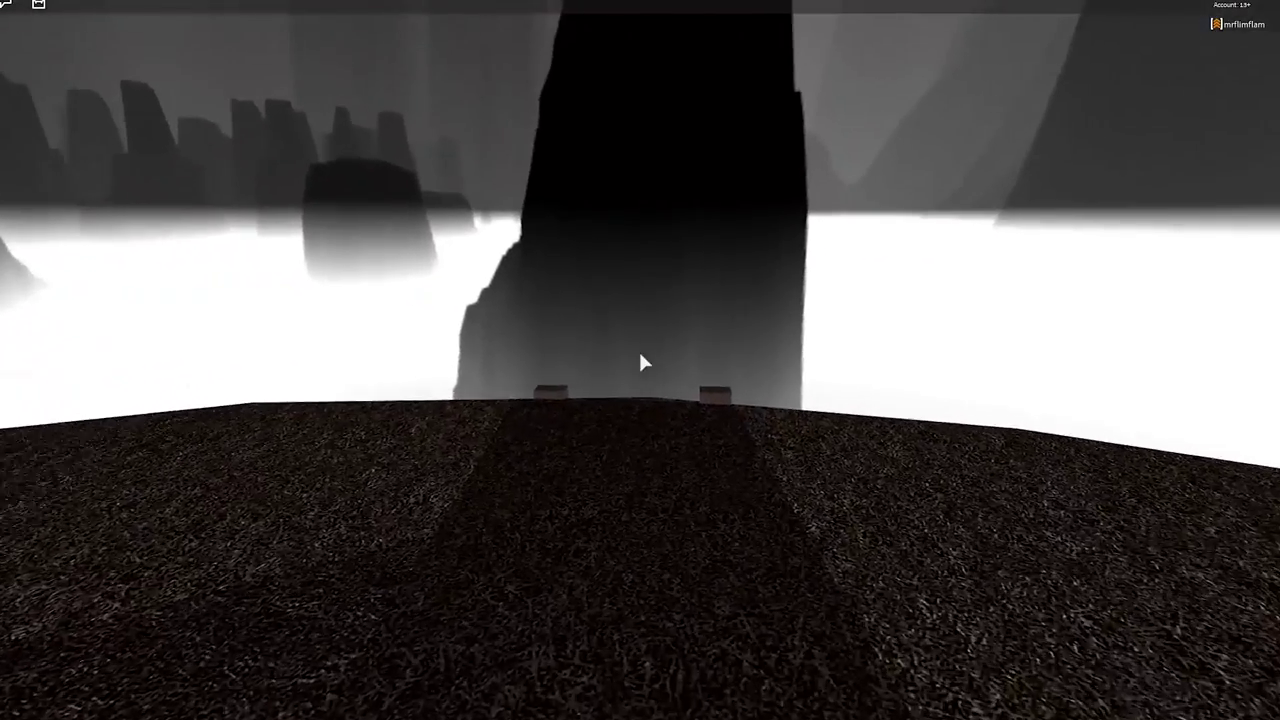
{"action": "key", "text": "w"}
{"action": "key", "text": "w"}
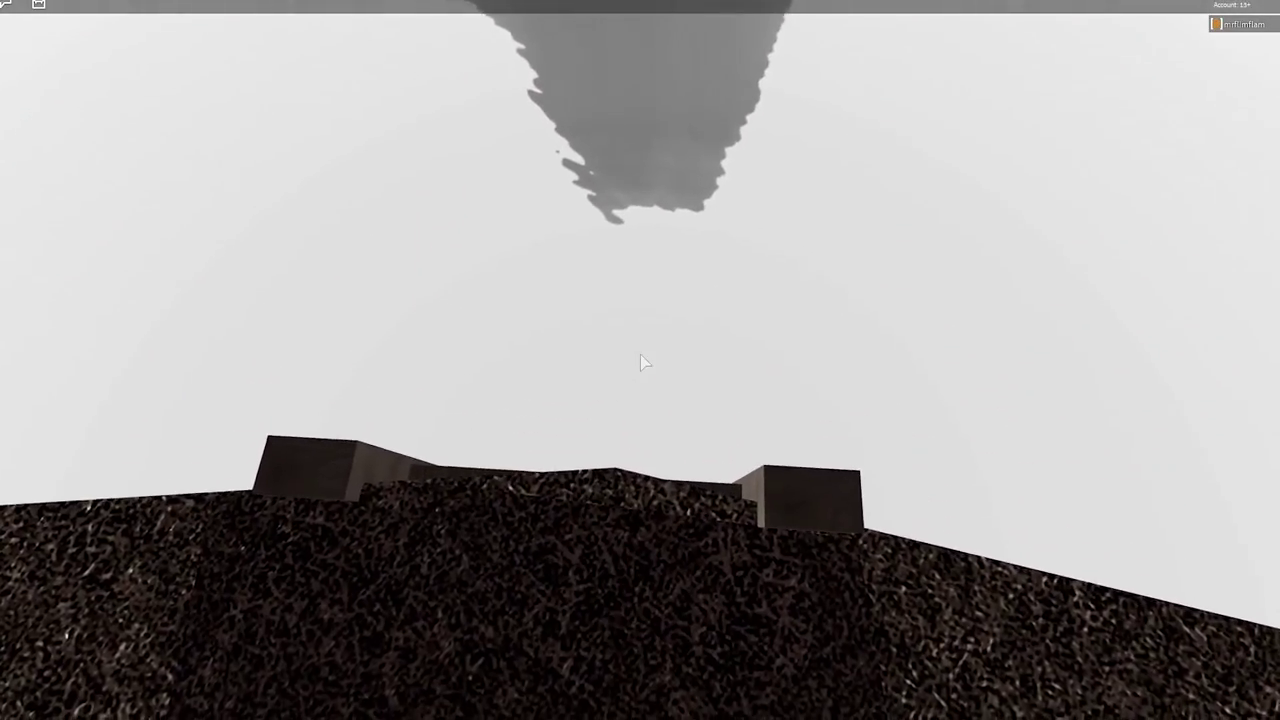
{"action": "key", "text": "w"}
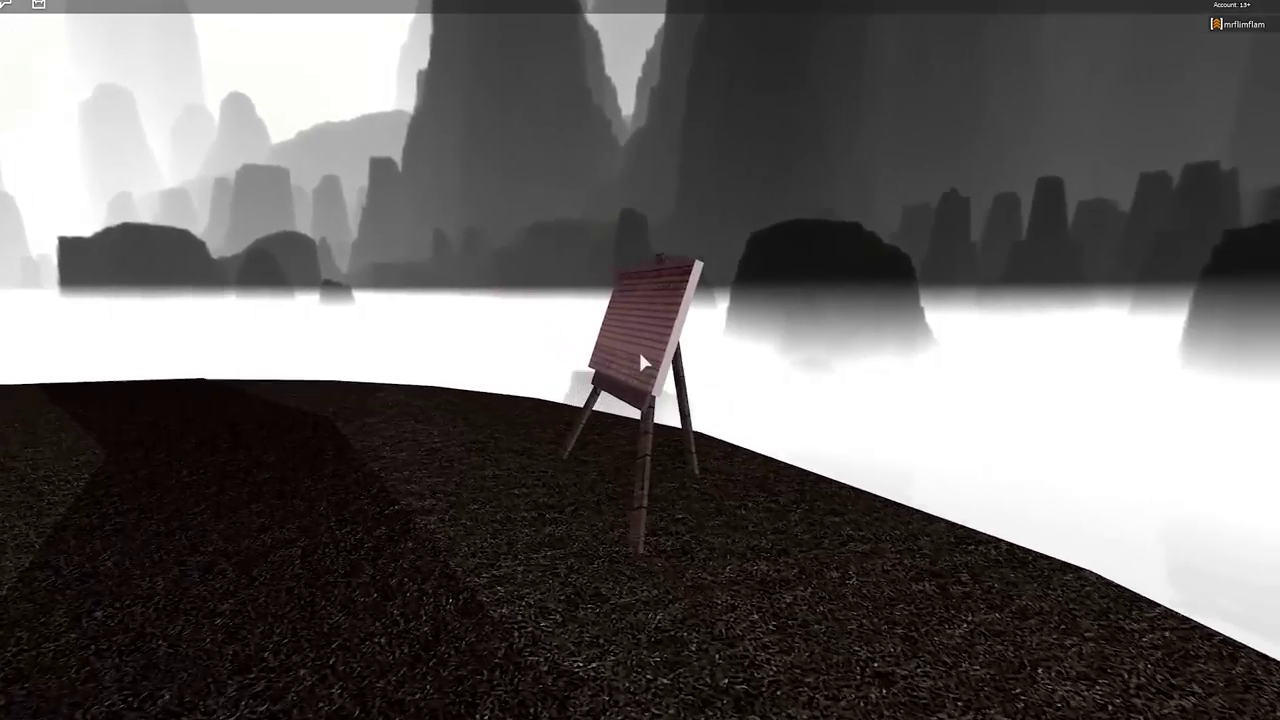
{"action": "key", "text": "w"}
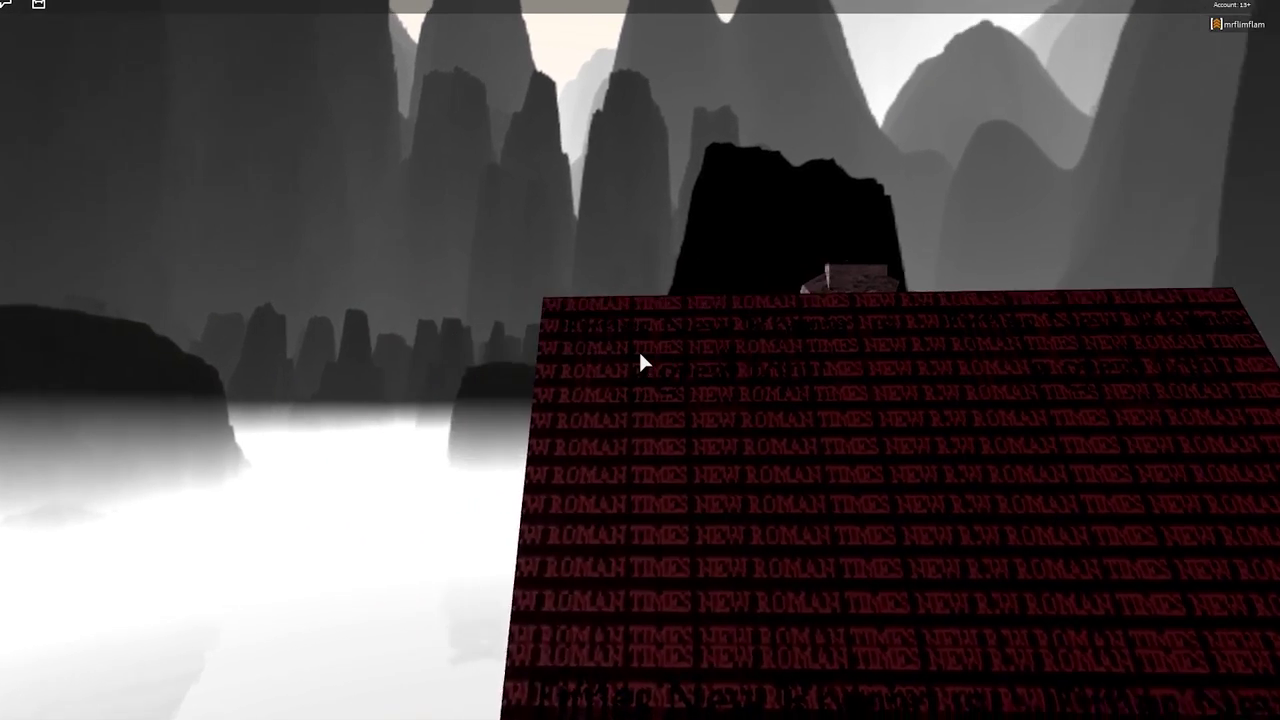
Step: Circle the easel to examine its canvas covered in NEW ROMAN TIMES text
{"action": "key", "text": "s"}
{"action": "key", "text": "a"}
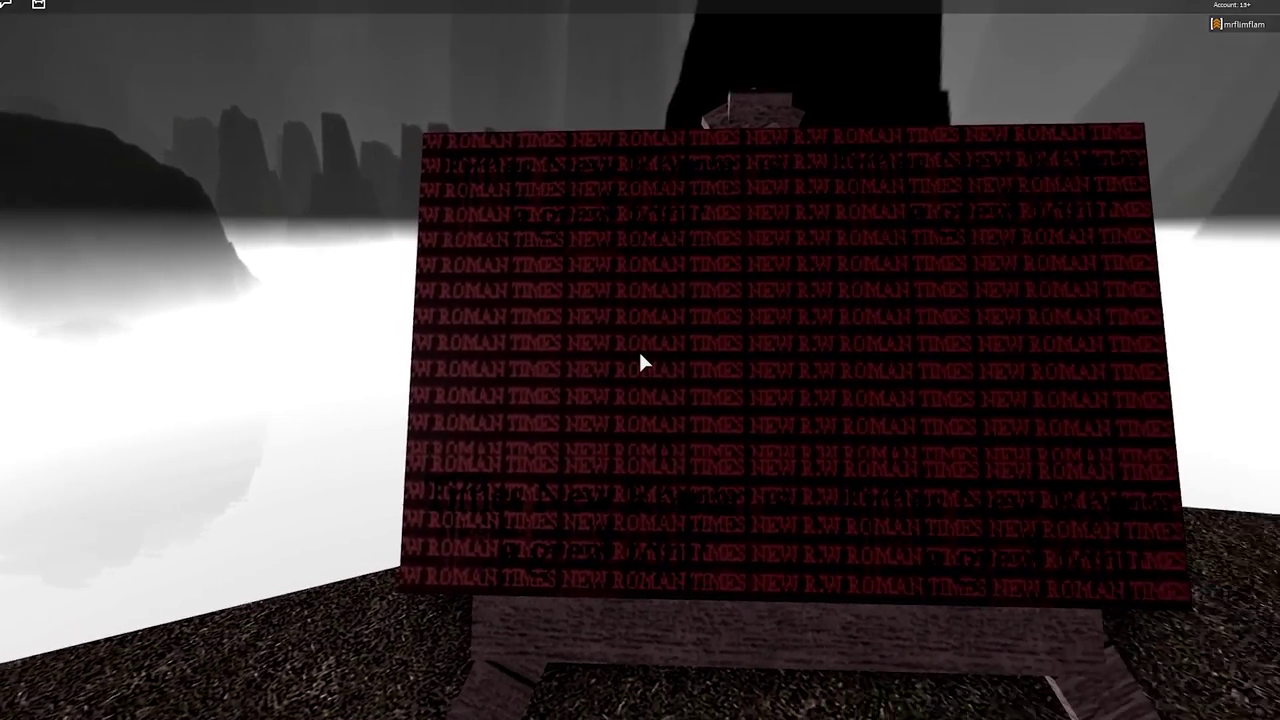
{"action": "key", "text": "w"}
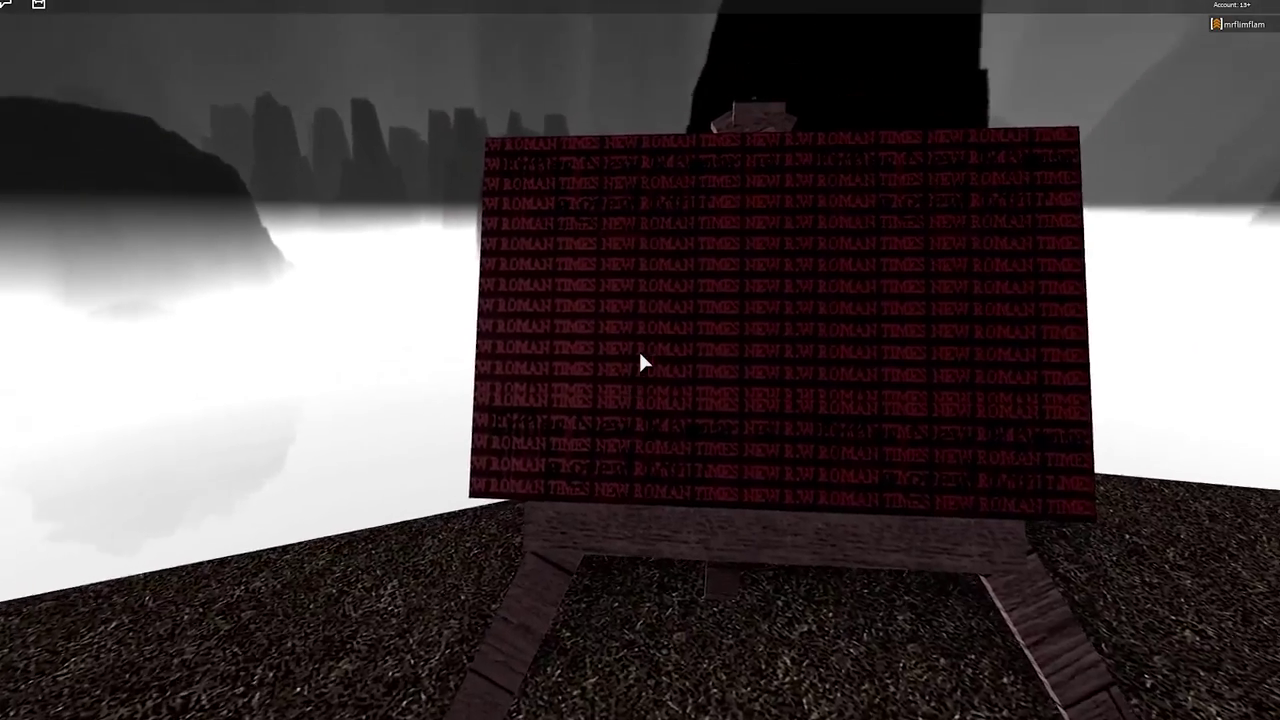
{"action": "key", "text": "d"}
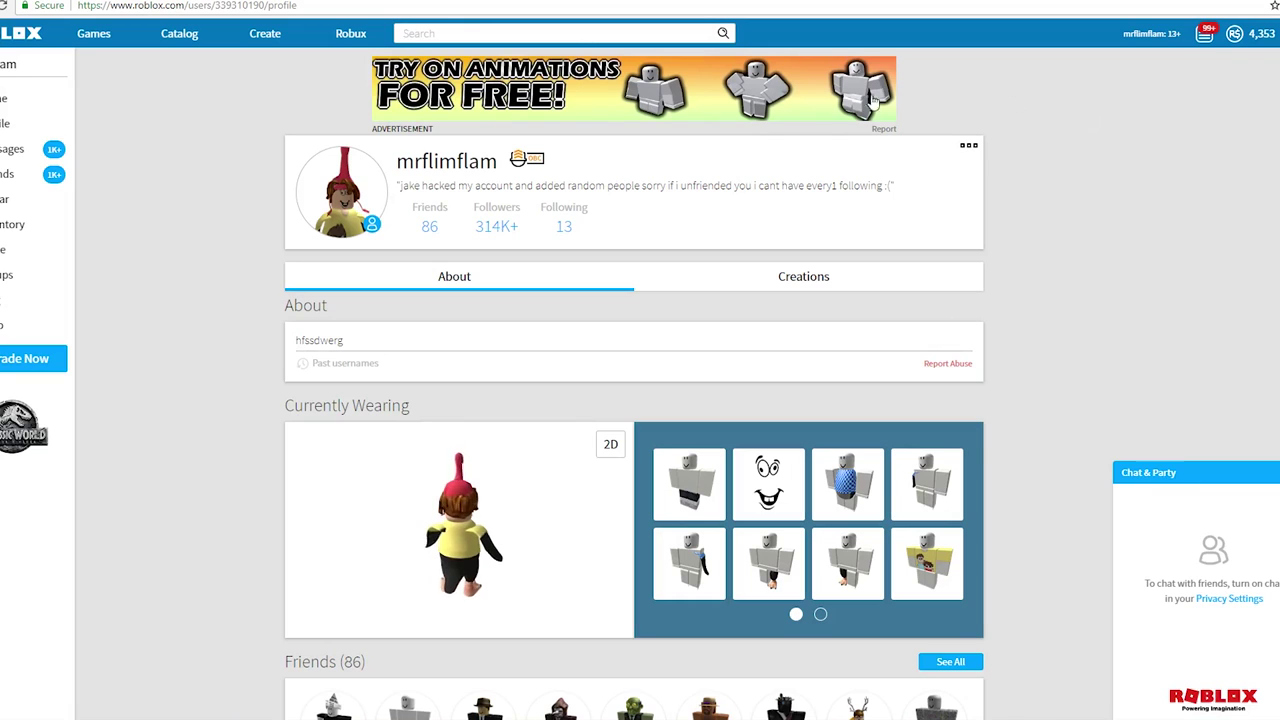
{"action": "type", "text": "zorutao"}
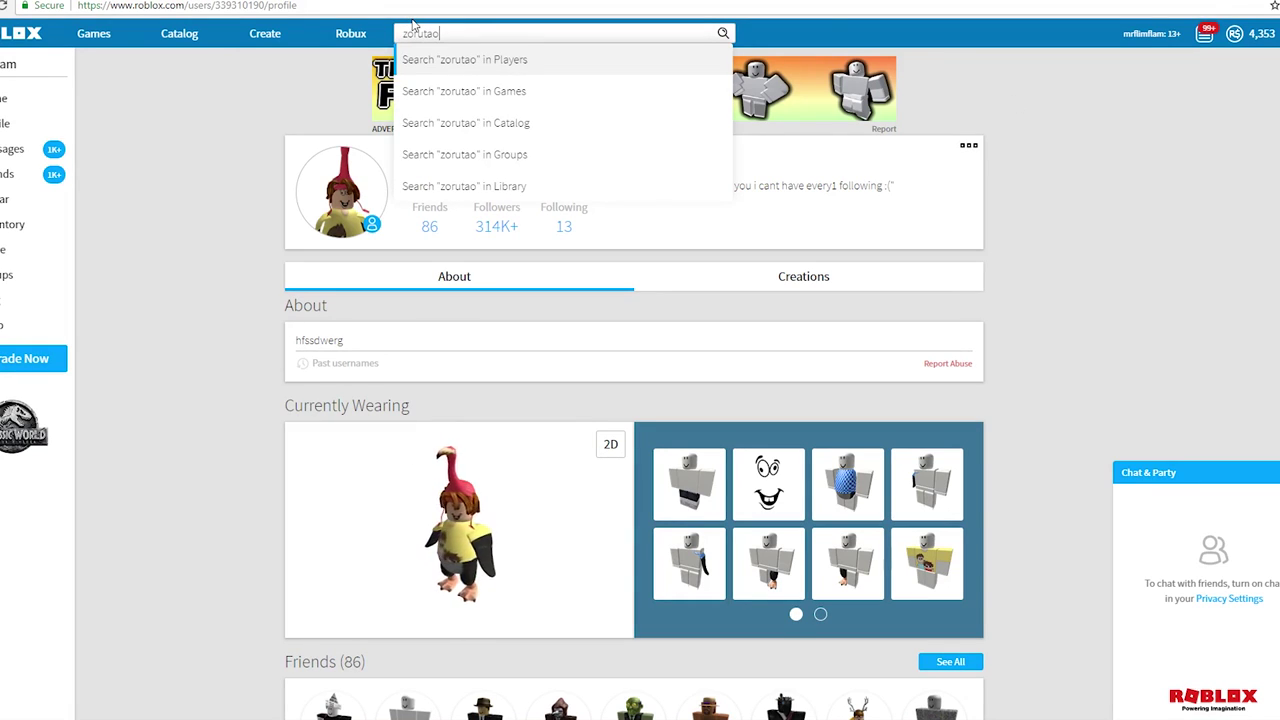
{"action": "key", "text": "Return"}
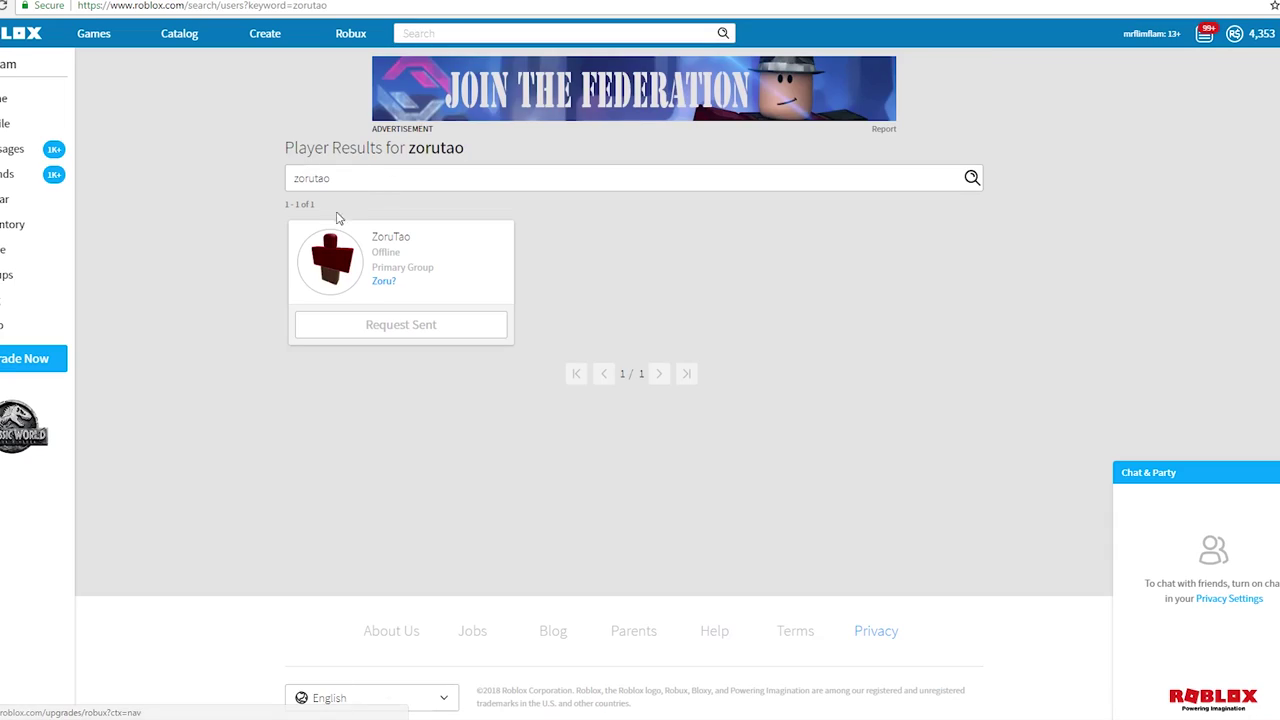
{"action": "left_click", "coordinate": [334, 245]}
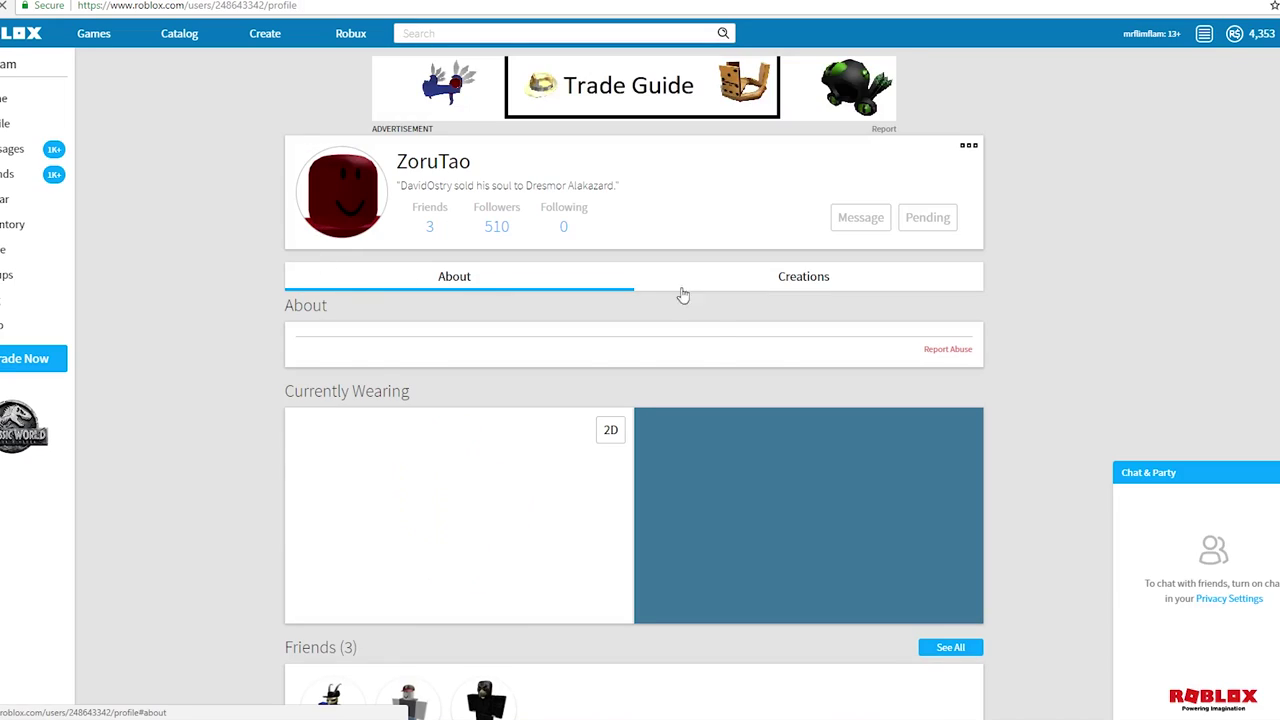
{"action": "left_click", "coordinate": [803, 276]}
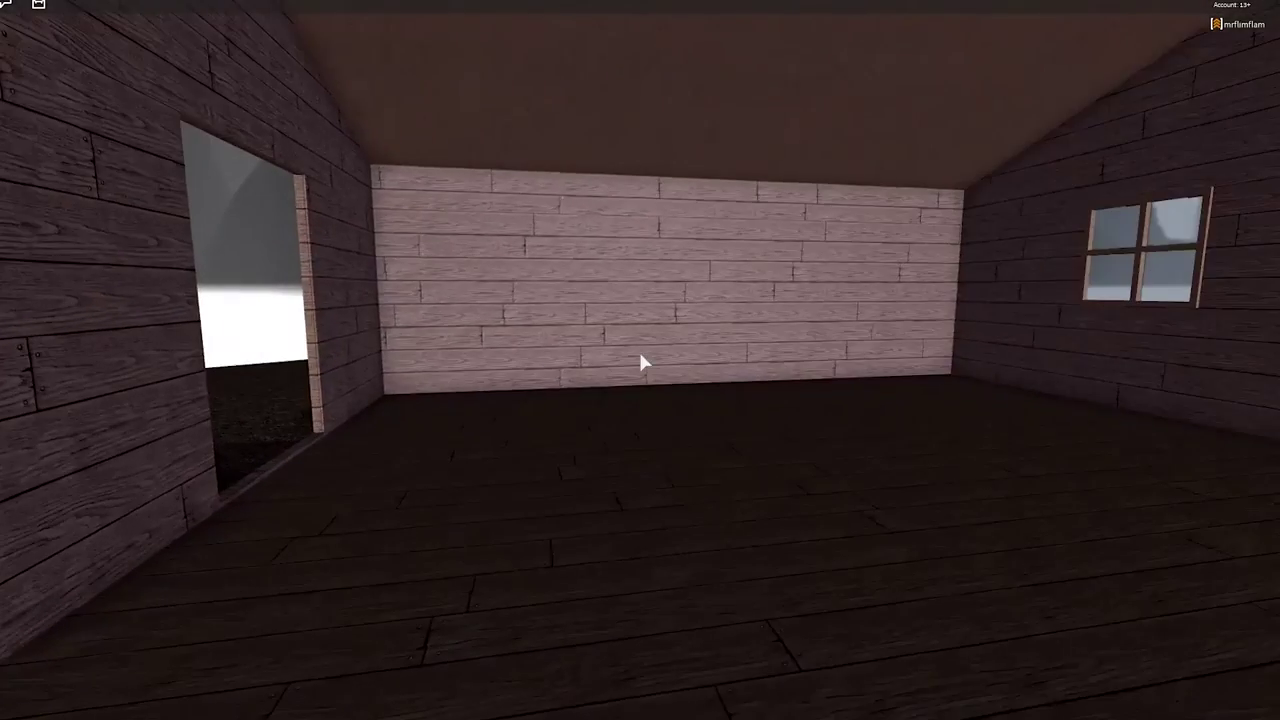
Step: Check the in-game settings, leave Exploration, and open creator ZoruTao's profile
{"action": "key", "text": "Escape"}
{"action": "left_click", "coordinate": [520, 128]}
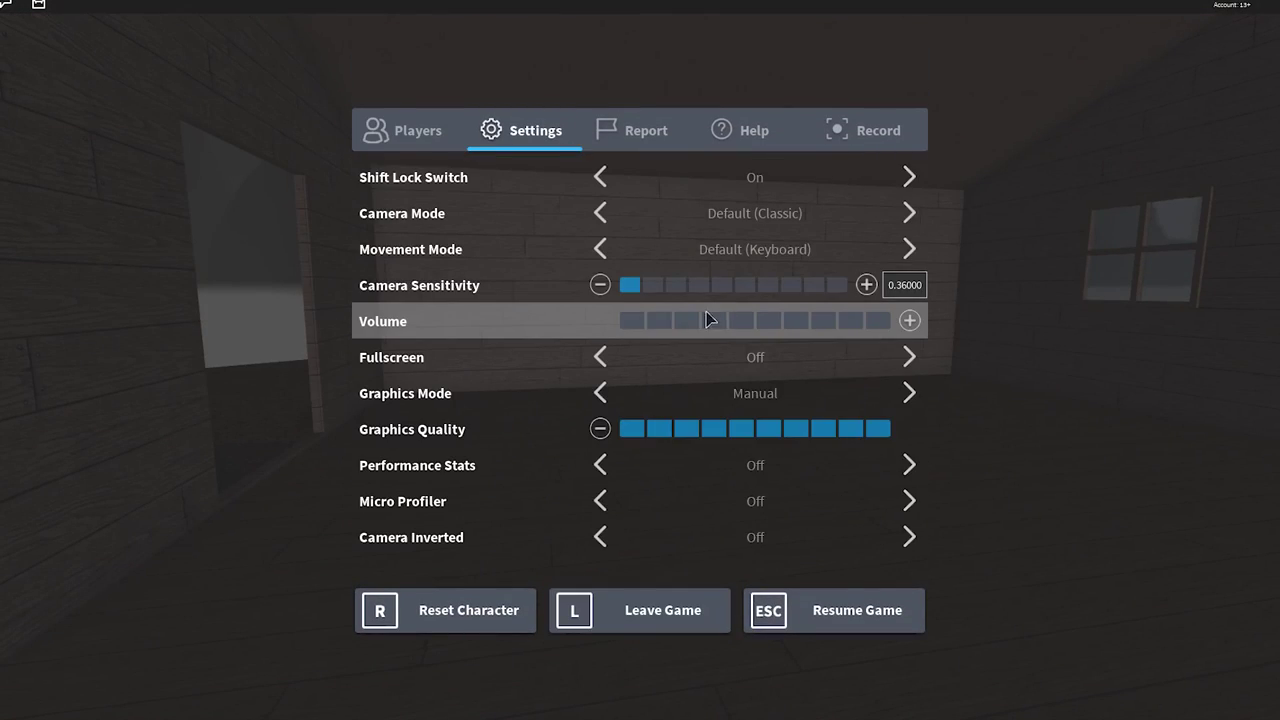
{"action": "key", "text": "Escape"}
{"action": "key", "text": "Escape"}
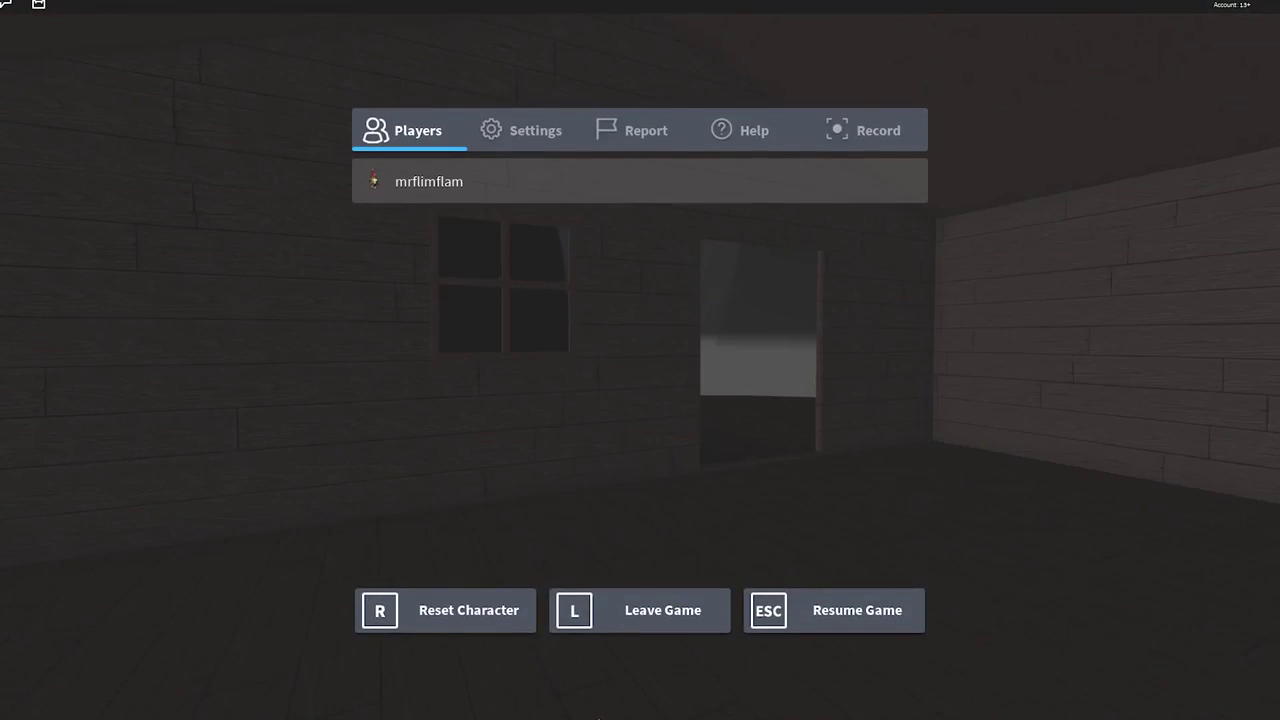
{"action": "key", "text": "l"}
{"action": "left_click", "coordinate": [738, 182]}
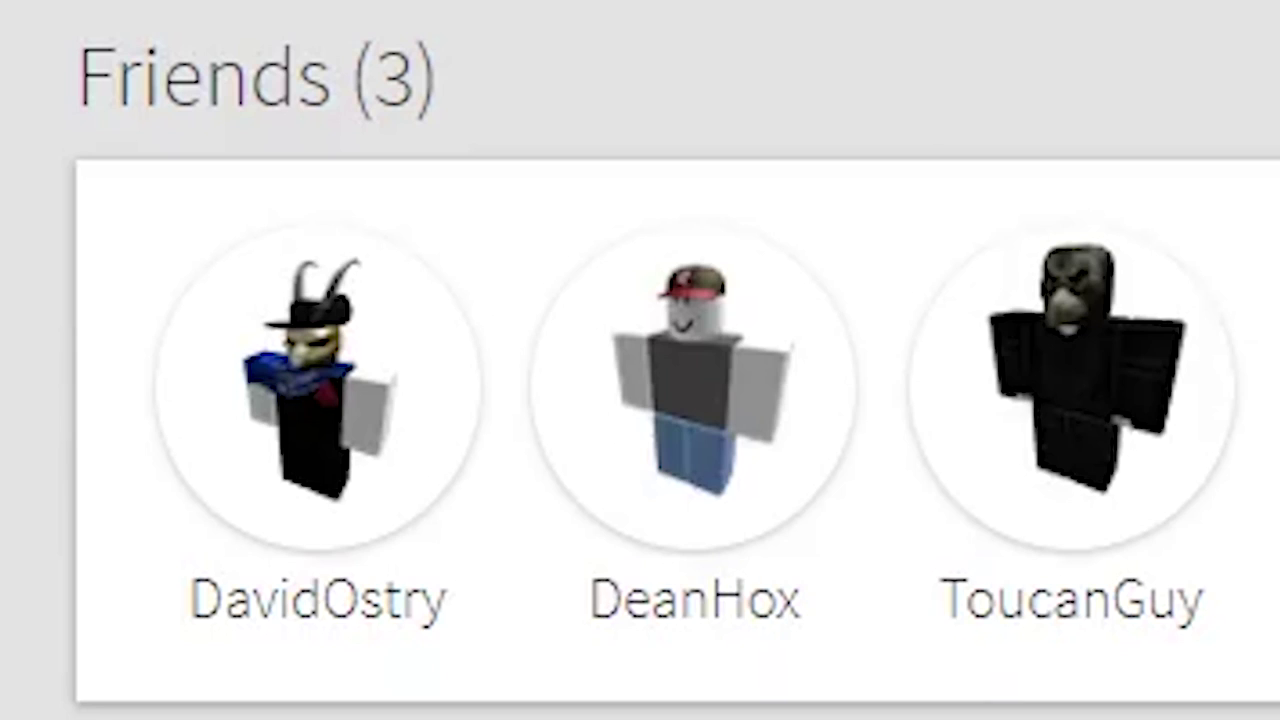
{"action": "left_click_drag", "start_coordinate": [290, 640], "coordinate": [480, 700]}
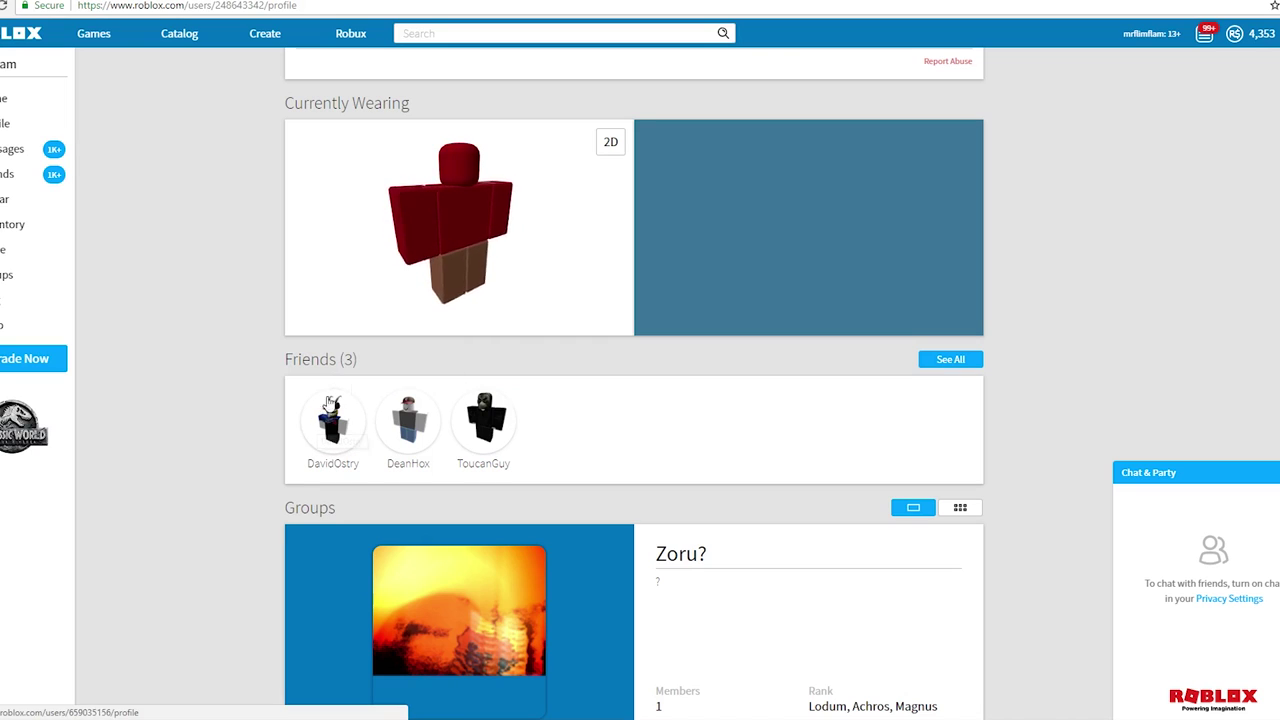
{"action": "scroll", "coordinate": [316, 388], "scroll_direction": "down", "scroll_amount": 2}
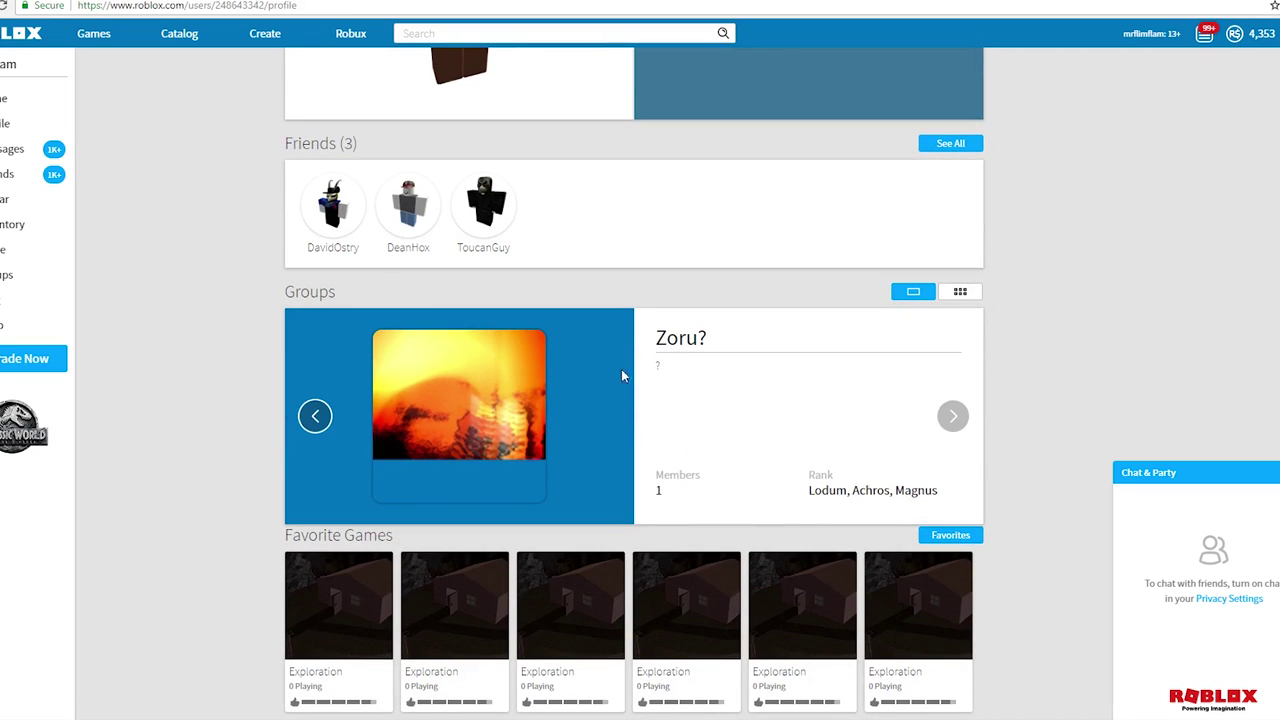
{"action": "scroll", "coordinate": [621, 369], "scroll_direction": "up", "scroll_amount": 3}
{"action": "scroll", "coordinate": [713, 365], "scroll_direction": "up", "scroll_amount": 4}
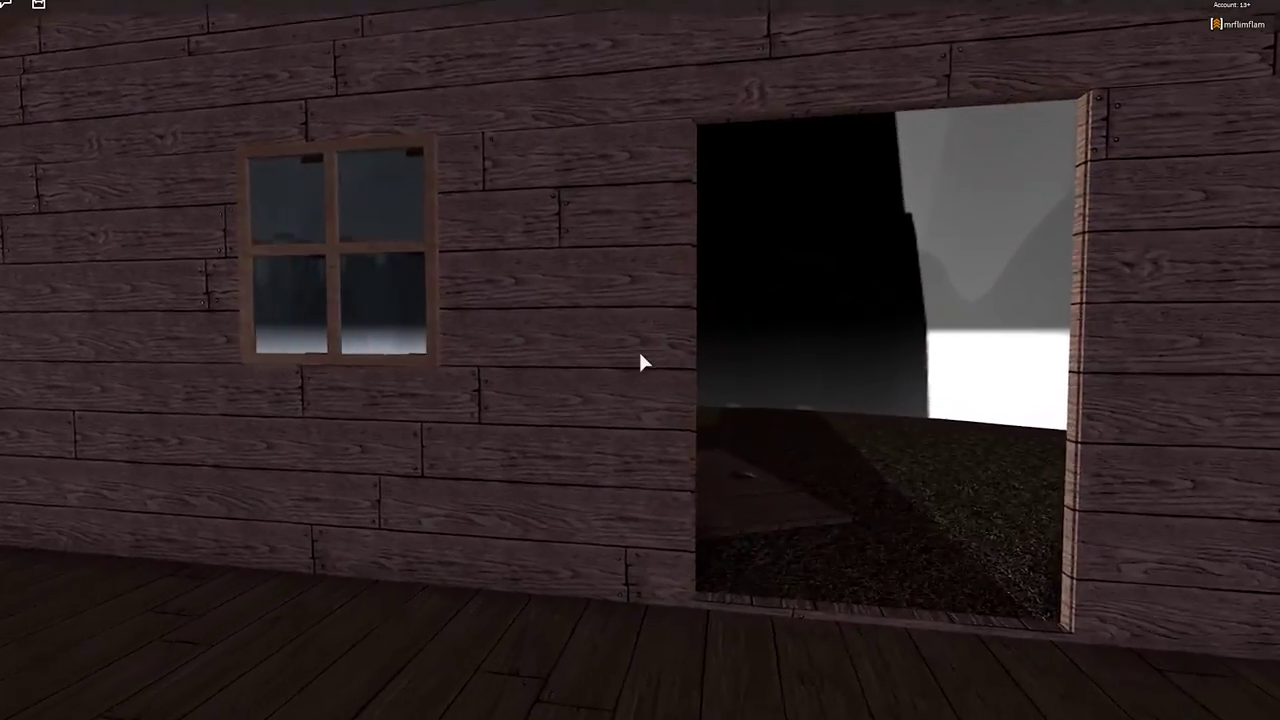
Step: Walk out to the easel and knock the lettered board off it
{"action": "key", "text": "w"}
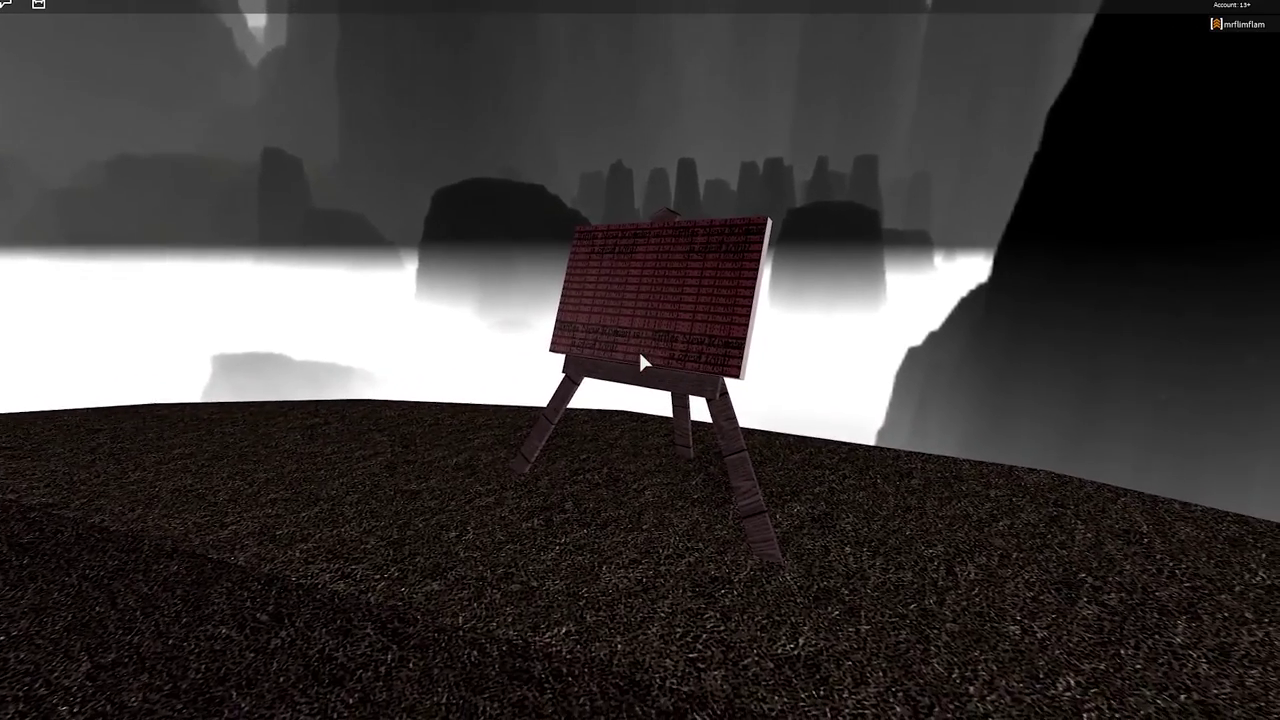
{"action": "key", "text": "w"}
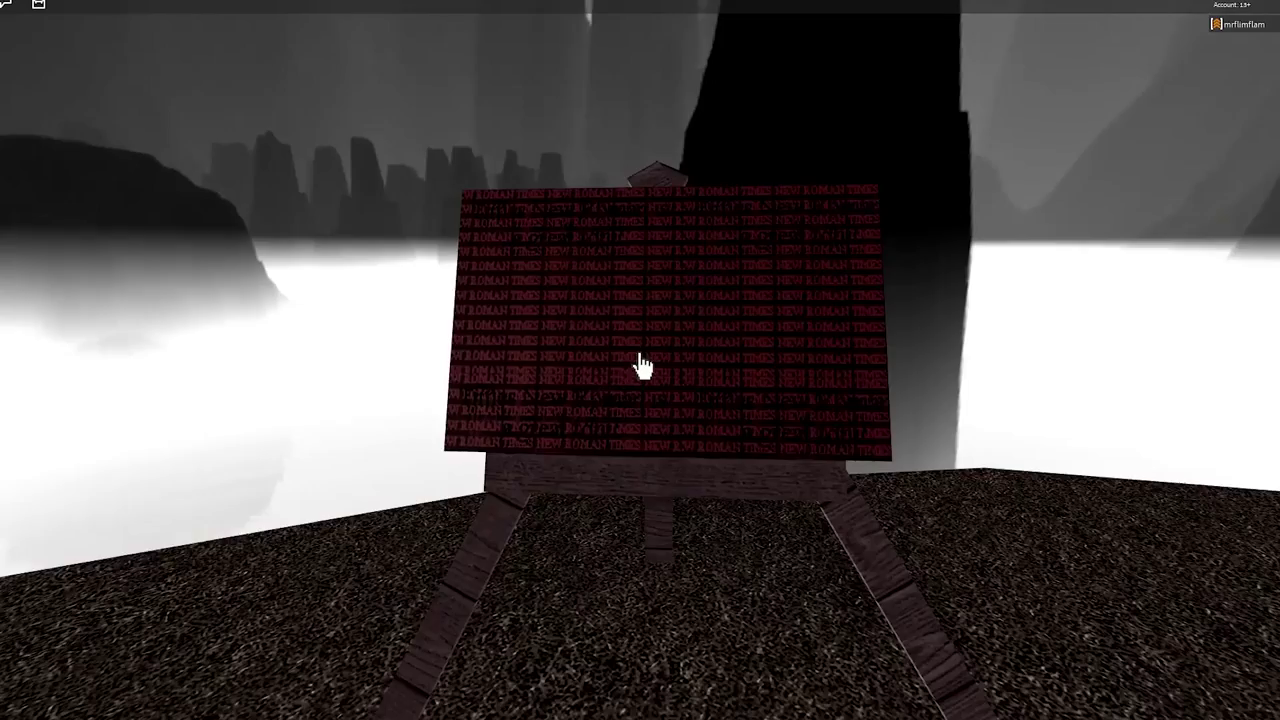
{"action": "key", "text": "a"}
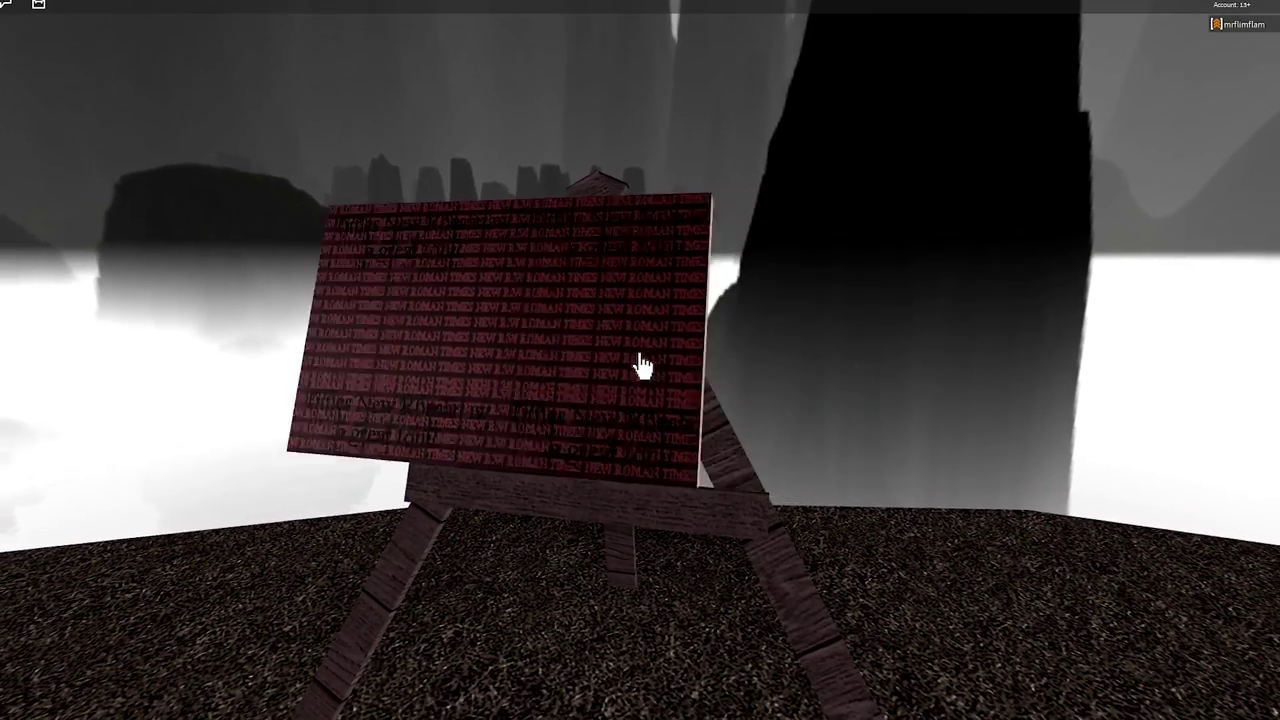
{"action": "left_click", "coordinate": [642, 366]}
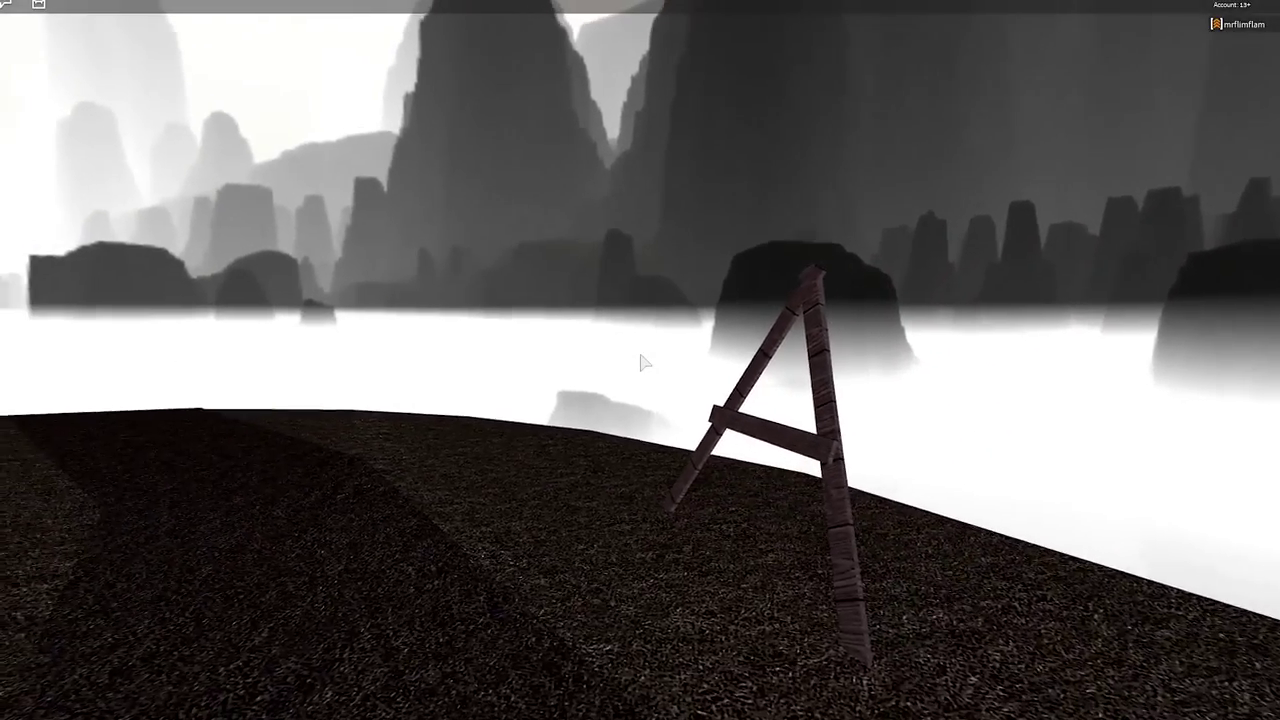
Step: Look around at the sky, the mountains and the wooden cabin
{"action": "left_click_drag", "start_coordinate": [642, 362], "coordinate": [642, 362]}
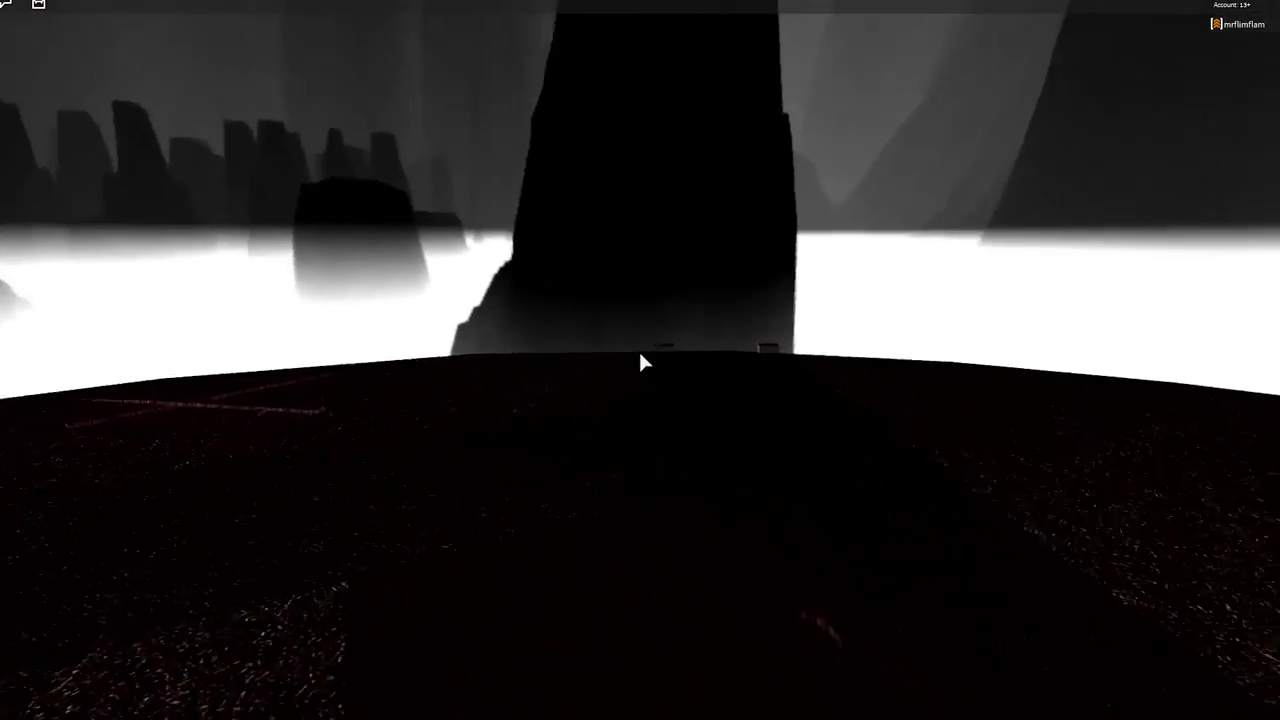
{"action": "left_click_drag", "start_coordinate": [643, 363], "coordinate": [642, 362]}
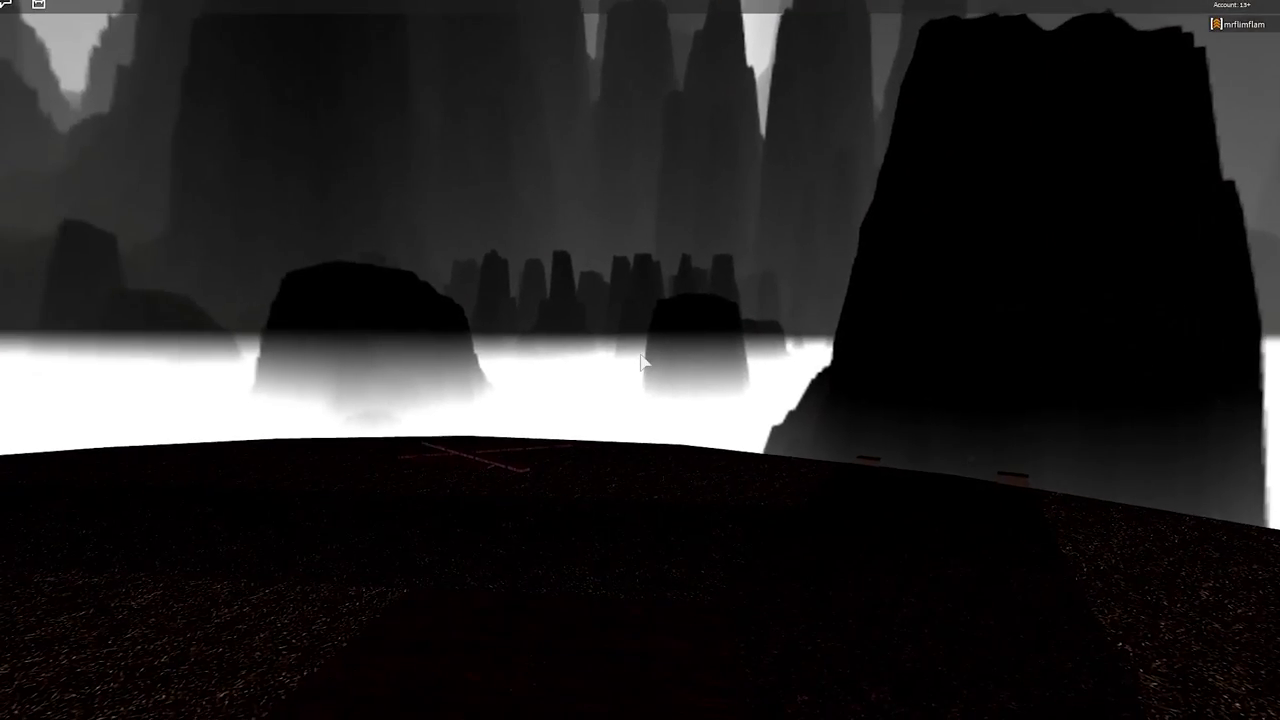
{"action": "left_click_drag", "start_coordinate": [642, 362], "coordinate": [642, 362]}
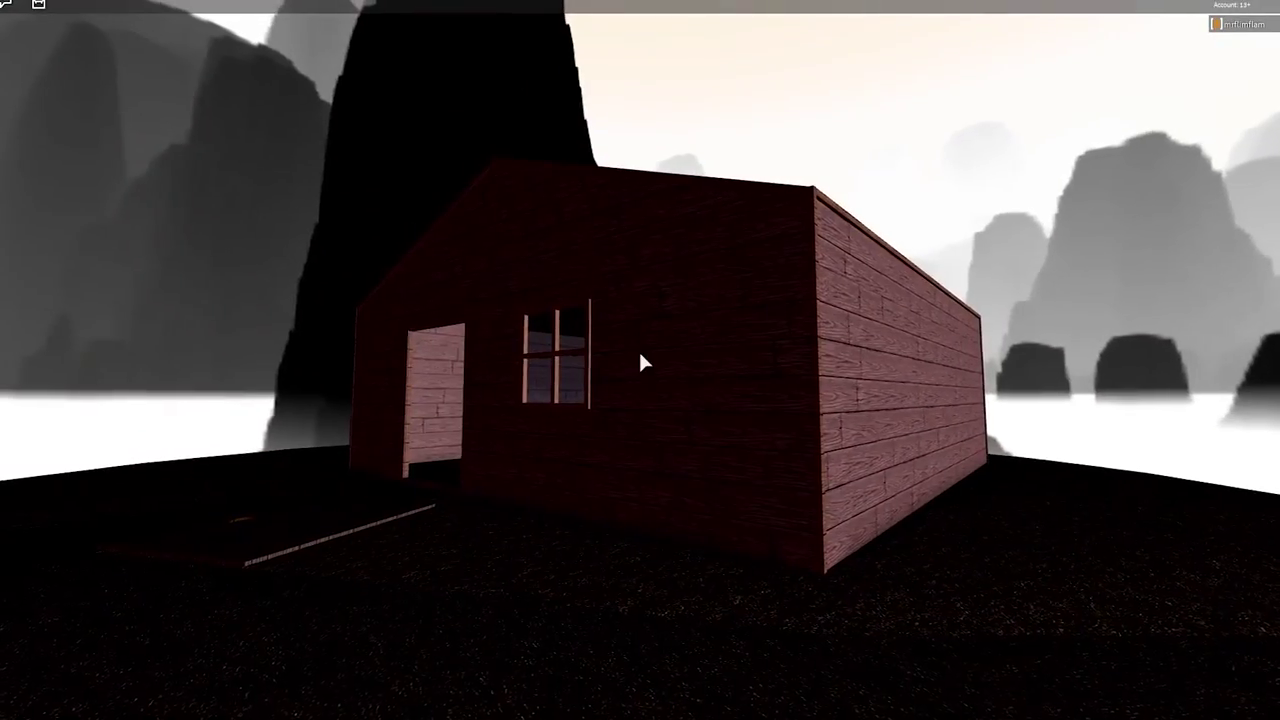
{"action": "left_click_drag", "start_coordinate": [642, 362], "coordinate": [642, 362]}
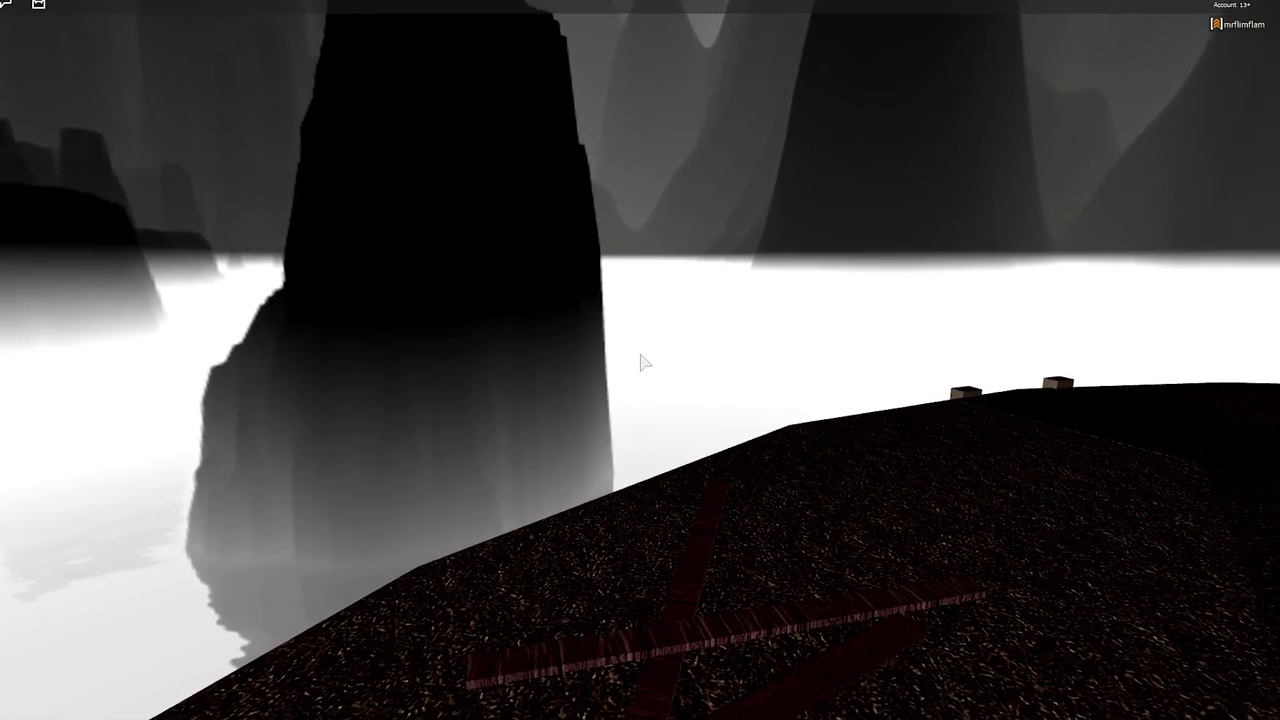
Step: Sweep the camera across the foggy rock pillars, the slope, the sky and the ground
{"action": "left_click_drag", "start_coordinate": [642, 362], "coordinate": [642, 362]}
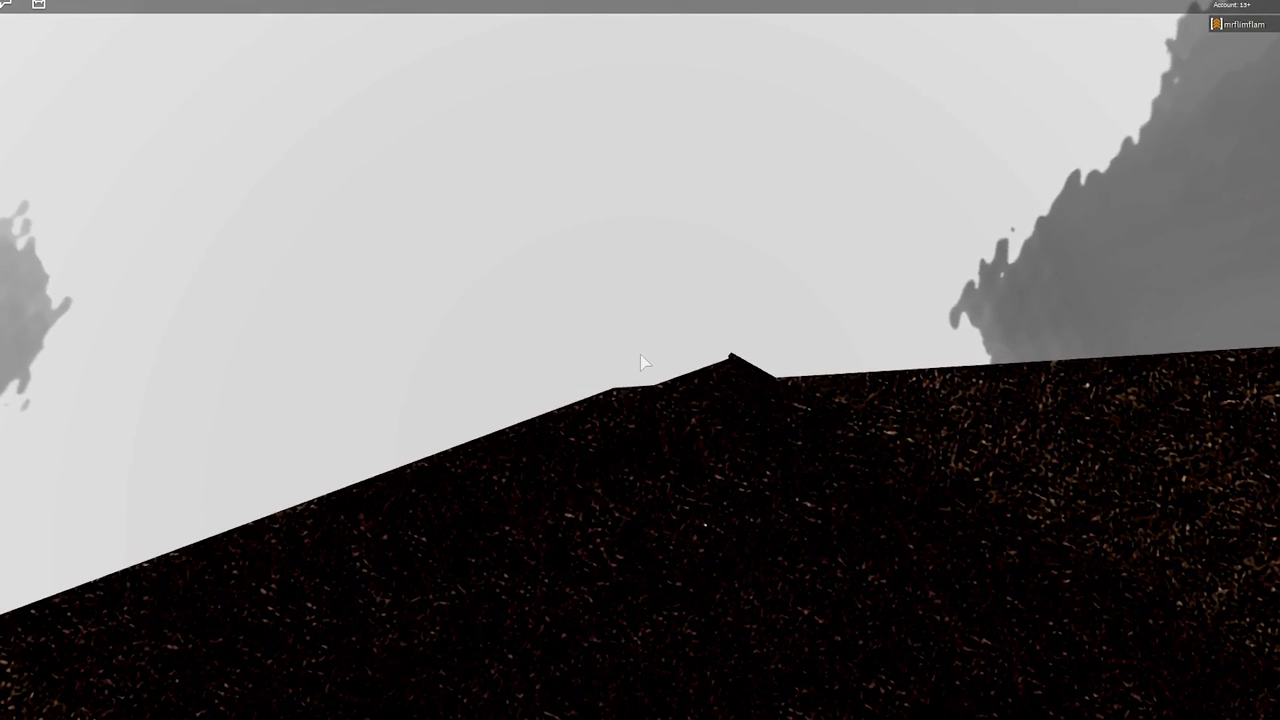
{"action": "left_click_drag", "start_coordinate": [642, 362], "coordinate": [642, 362]}
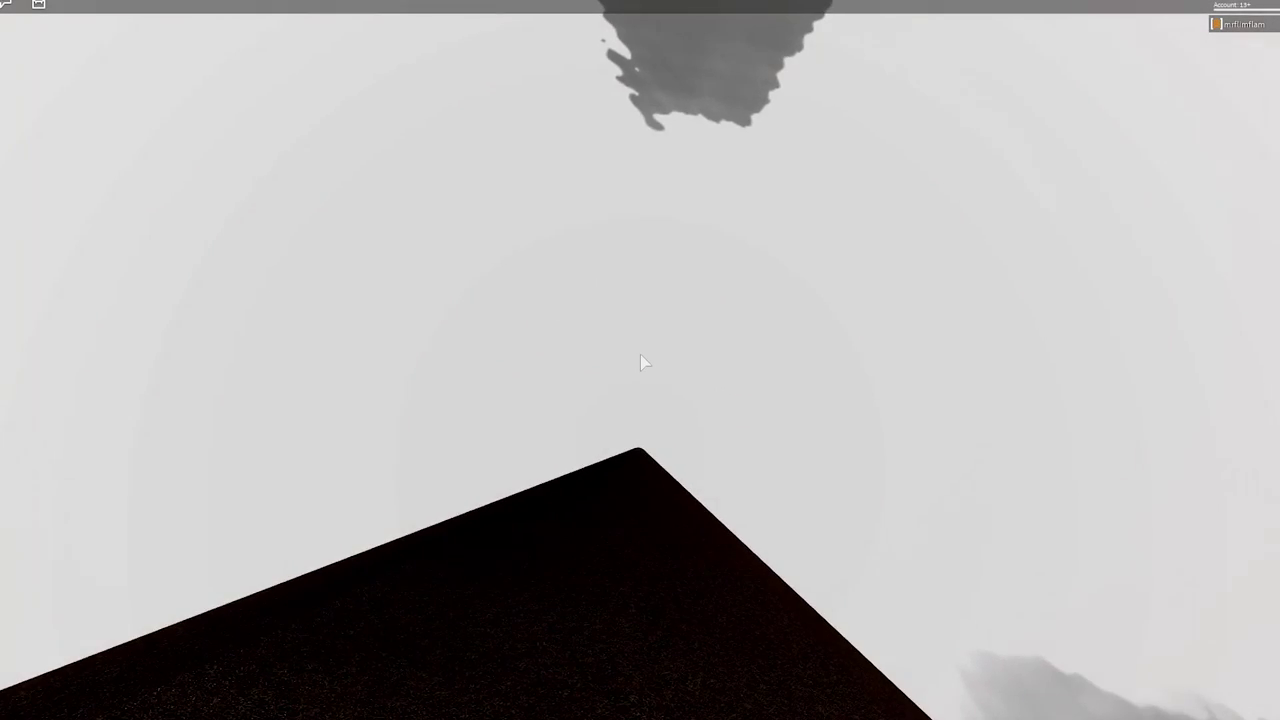
{"action": "left_click_drag", "start_coordinate": [642, 362], "coordinate": [642, 362]}
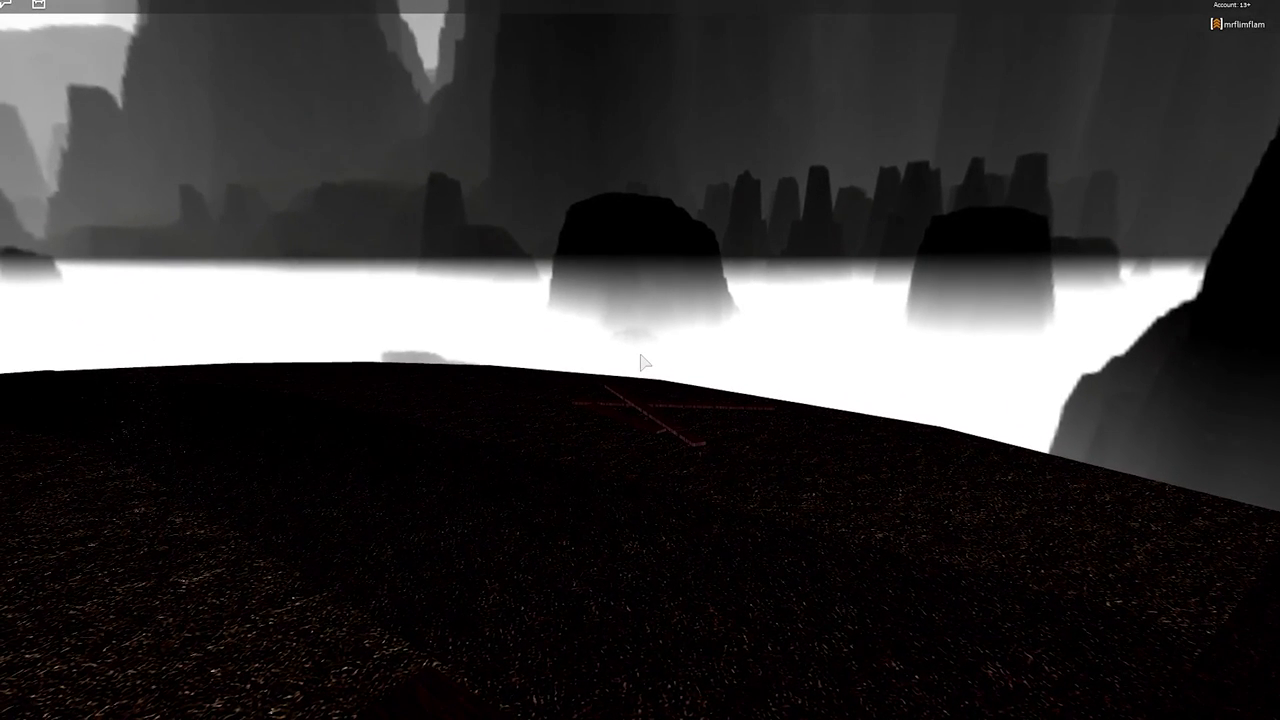
{"action": "left_click_drag", "start_coordinate": [642, 362], "coordinate": [642, 362]}
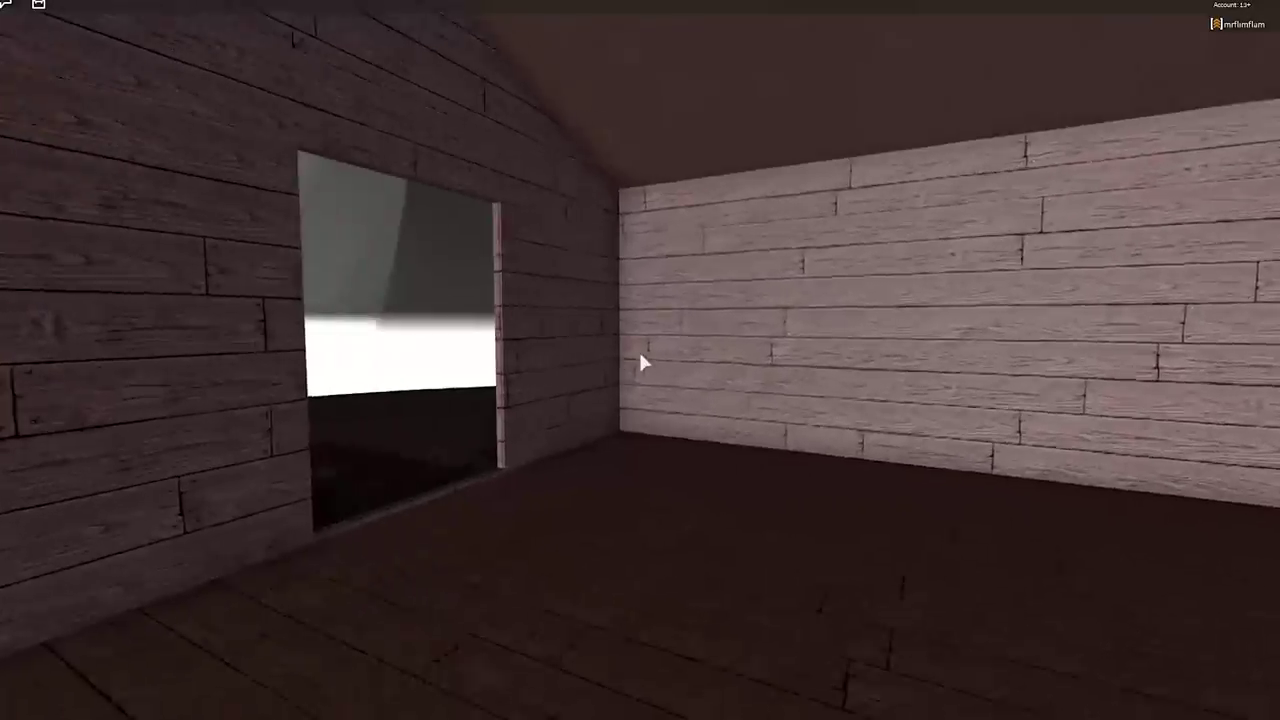
Step: Walk through the doorway and around the cabin, past the easel, toward the fog
{"action": "key", "text": "w"}
{"action": "key", "text": "w"}
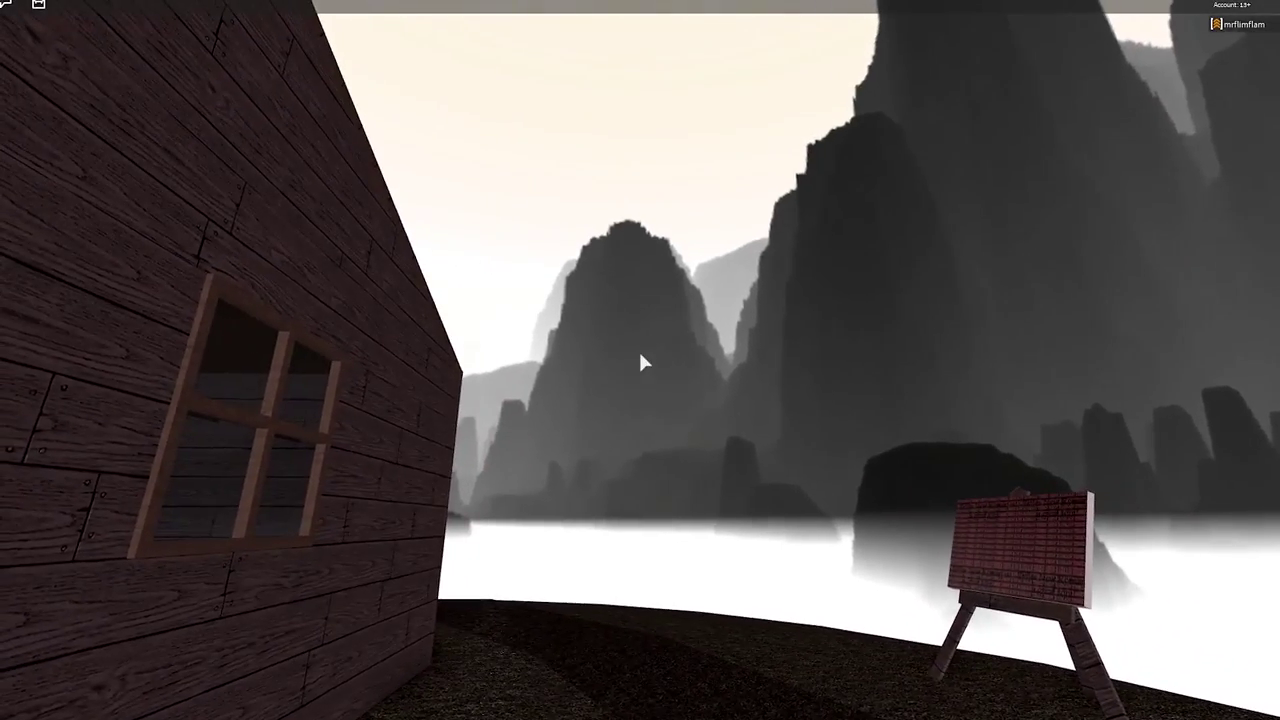
{"action": "key", "text": "w"}
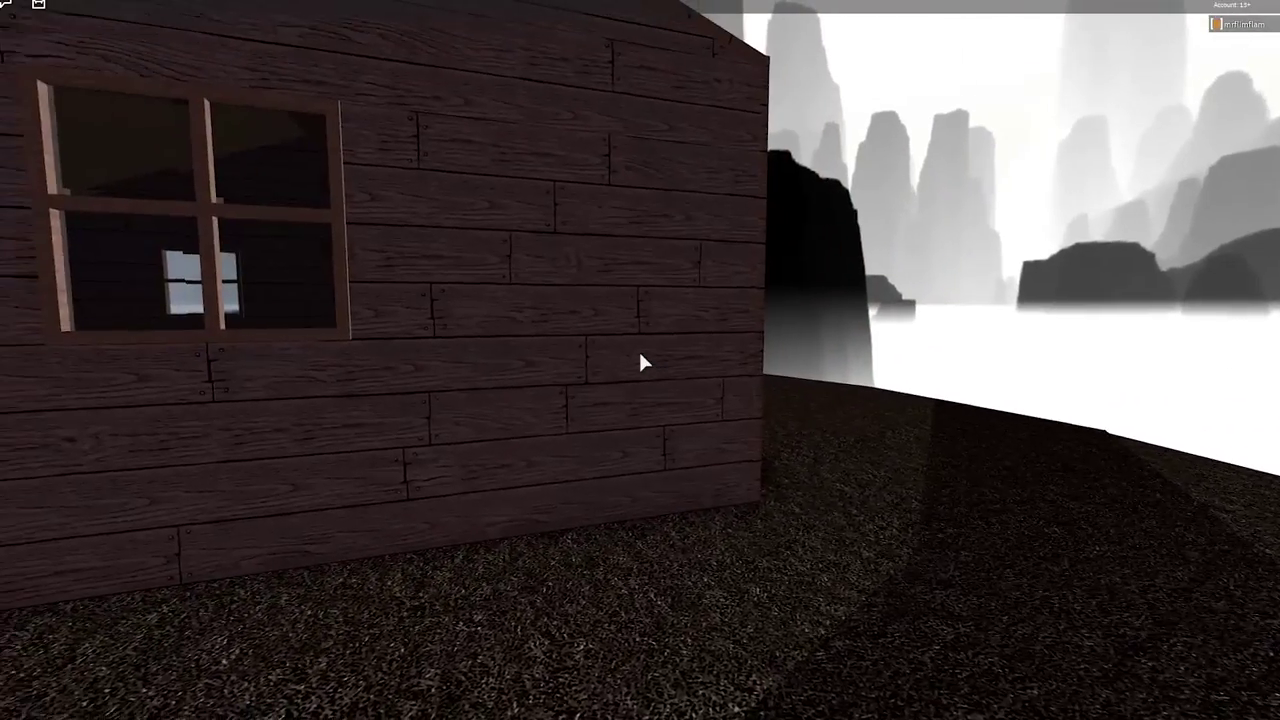
{"action": "key", "text": "w"}
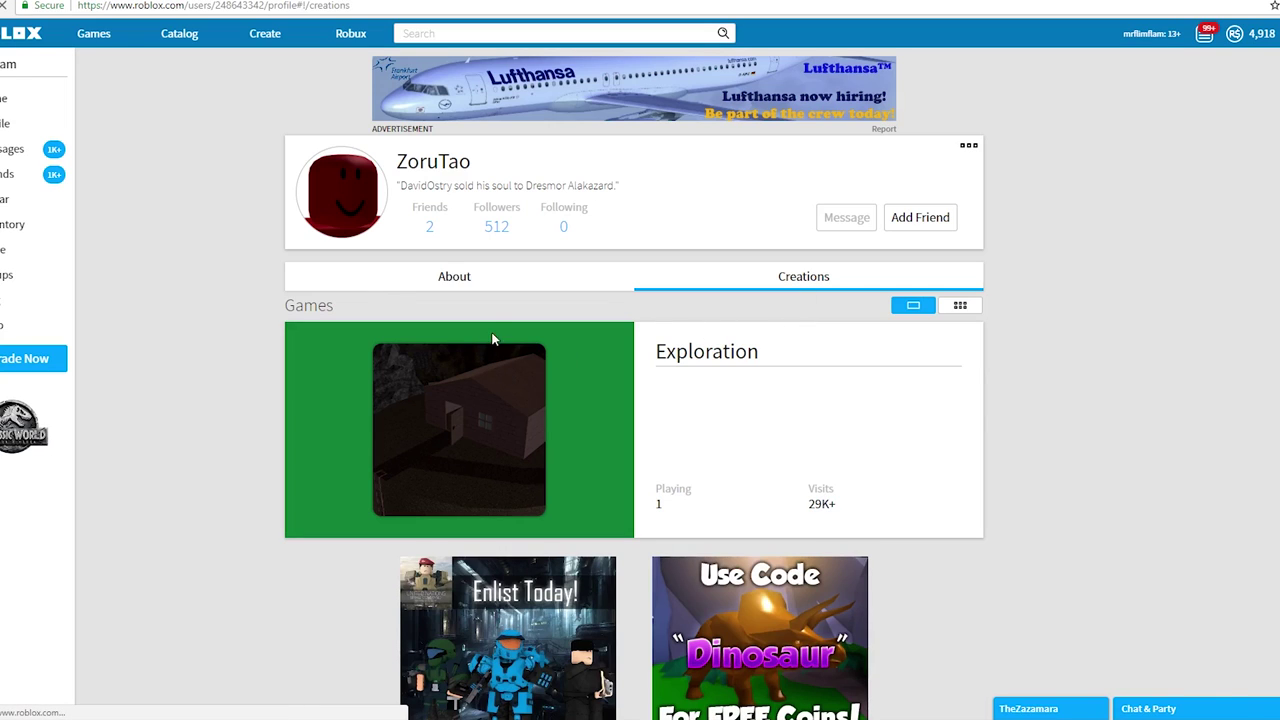
Step: Open the Exploration game page from ZoruTao's creations
{"action": "left_click", "coordinate": [541, 522]}
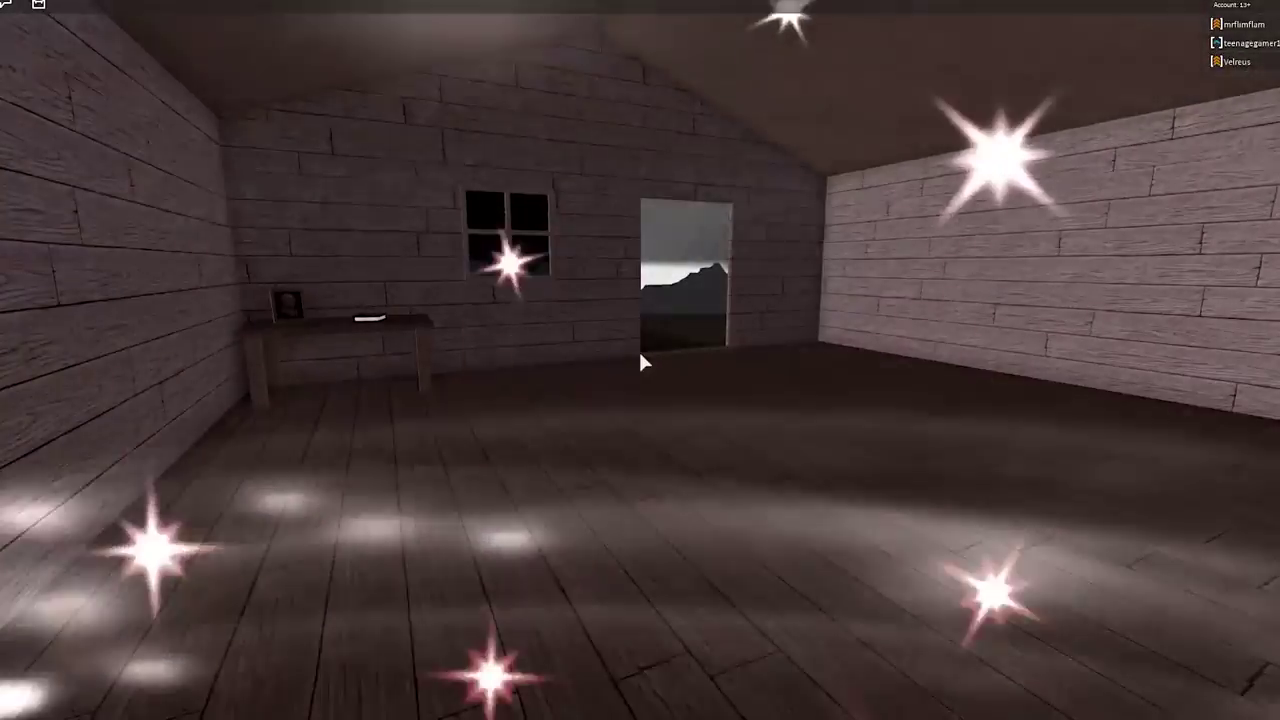
Step: Glance at the game menu, then walk out of the cabin to face the landscape
{"action": "key", "text": "Escape"}
{"action": "key", "text": "Escape"}
{"action": "key", "text": "w"}
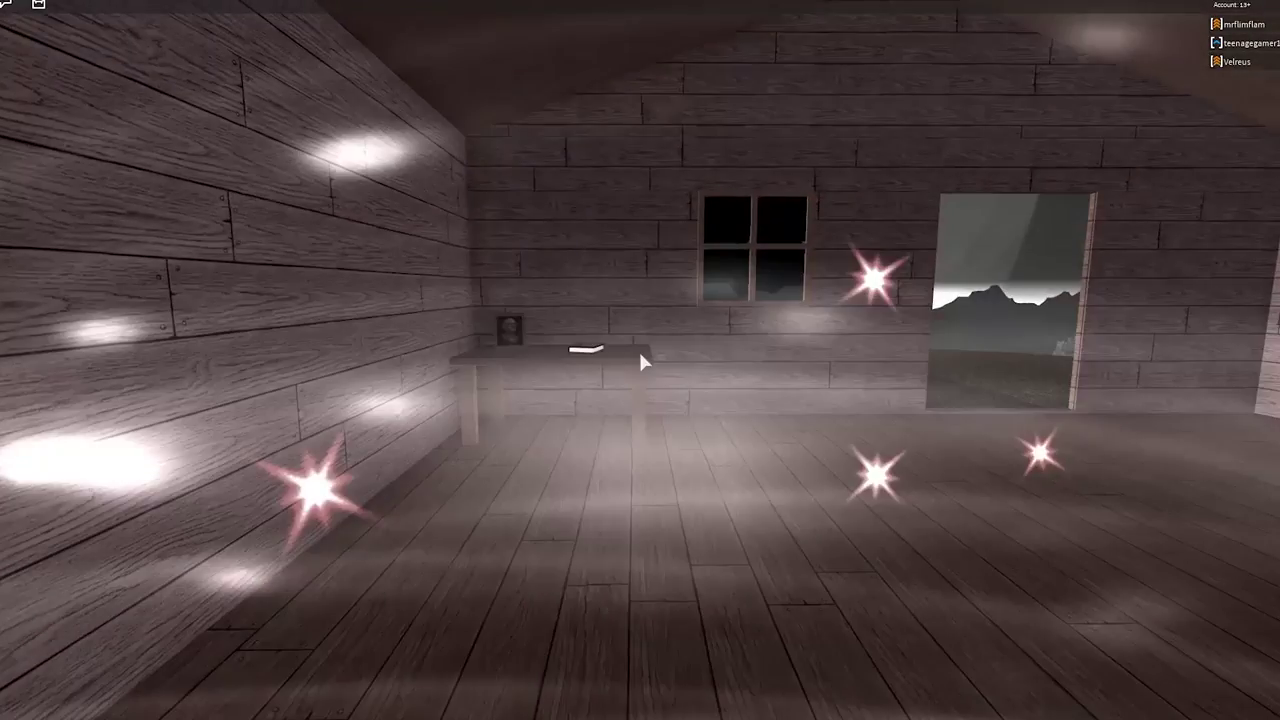
{"action": "key", "text": "w"}
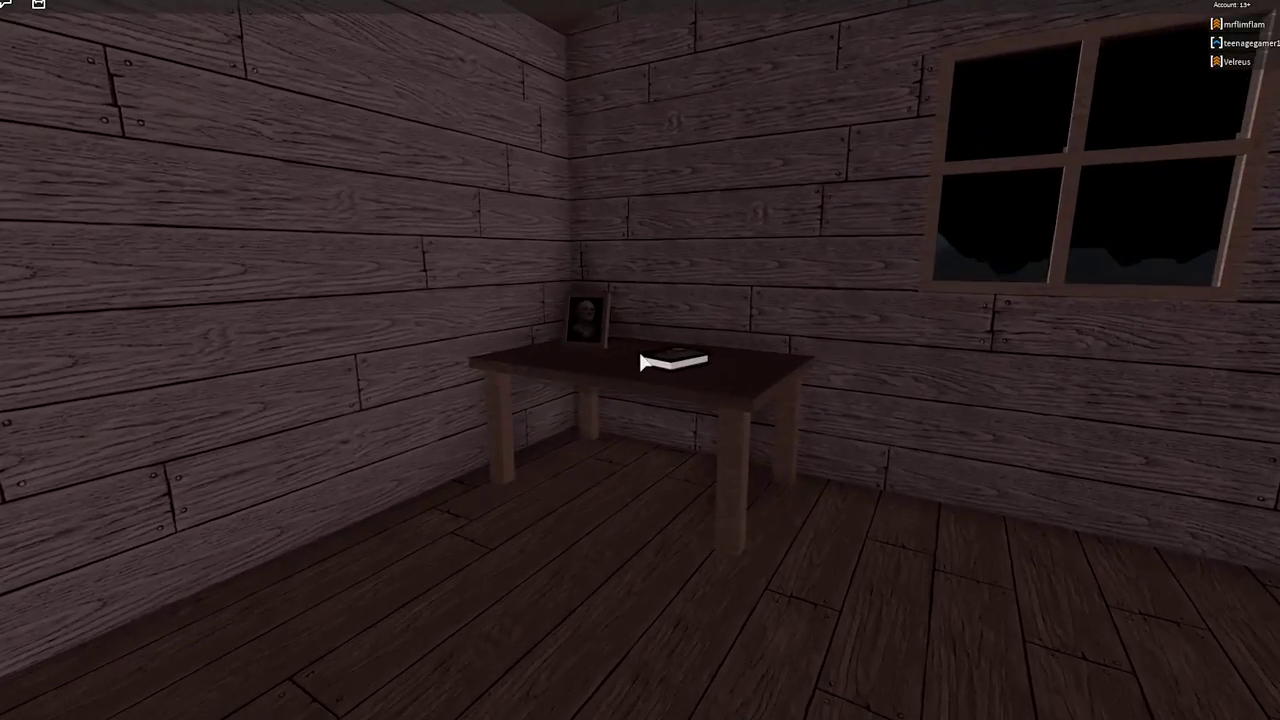
{"action": "left_click_drag", "start_coordinate": [643, 363], "coordinate": [643, 363]}
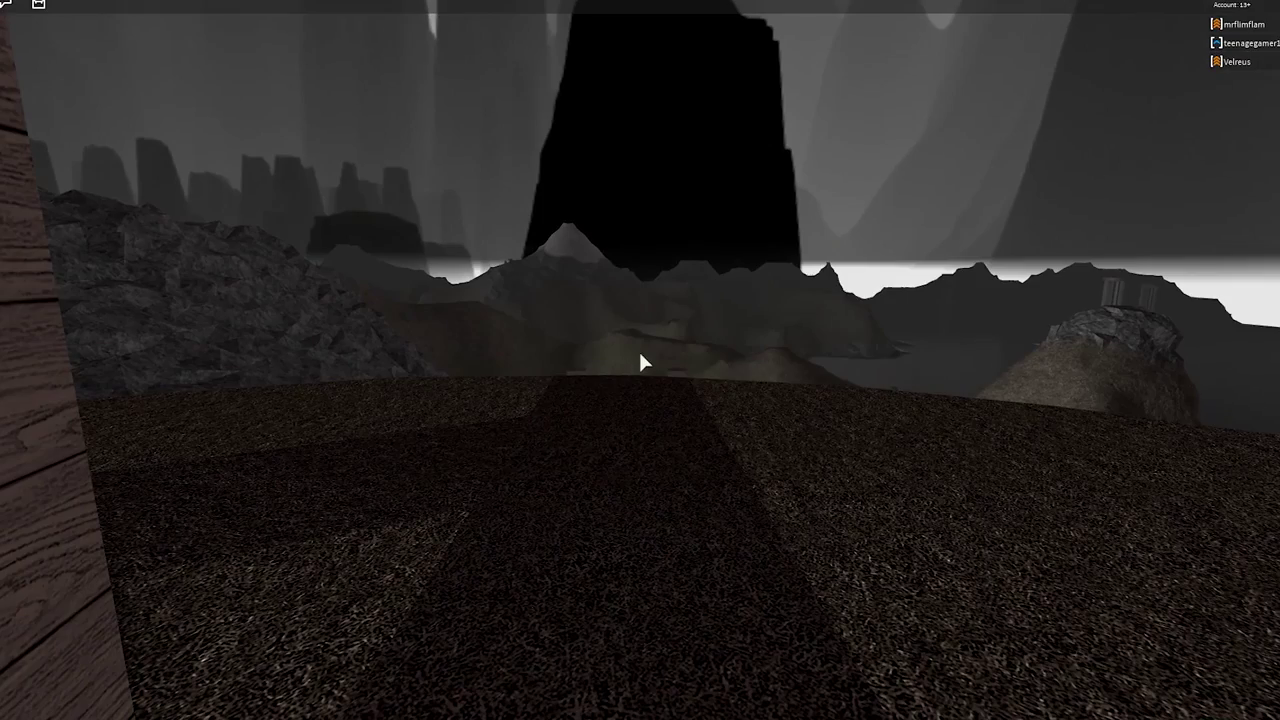
Step: Go over the cliff edge and cross the dark valley to the lake's edge
{"action": "key", "text": "w"}
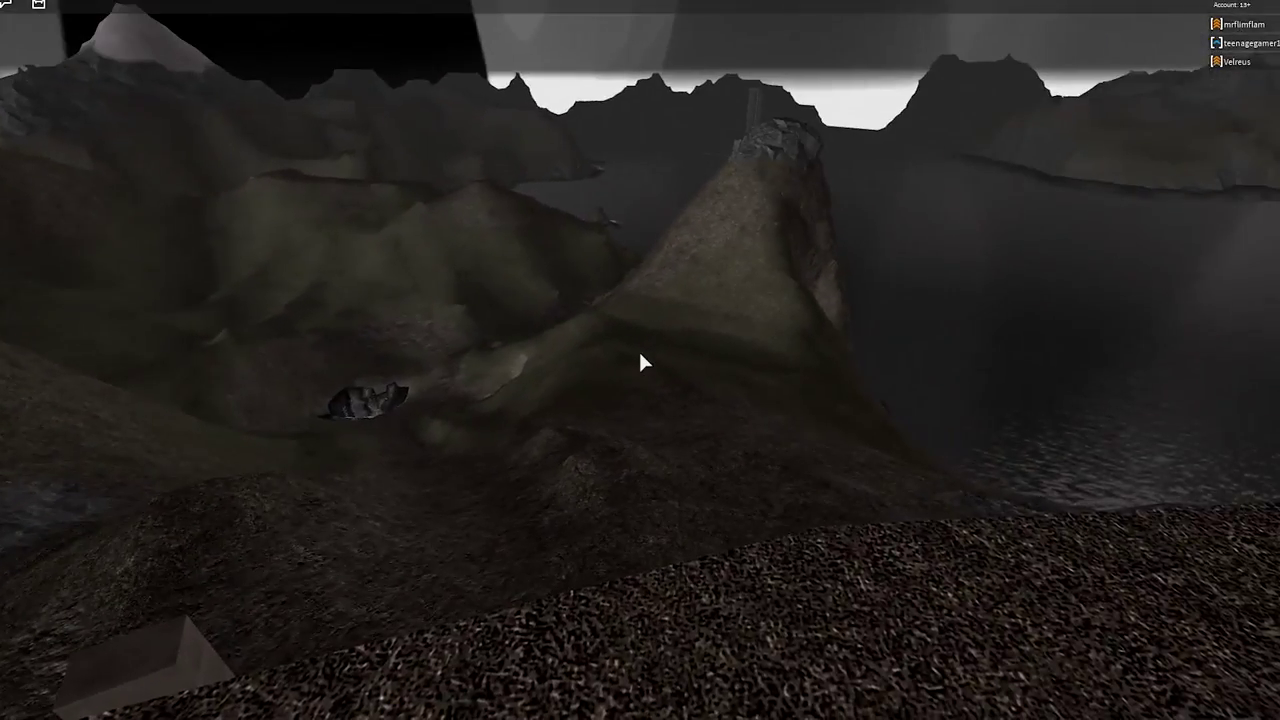
{"action": "left_click_drag", "start_coordinate": [643, 363], "coordinate": [643, 363]}
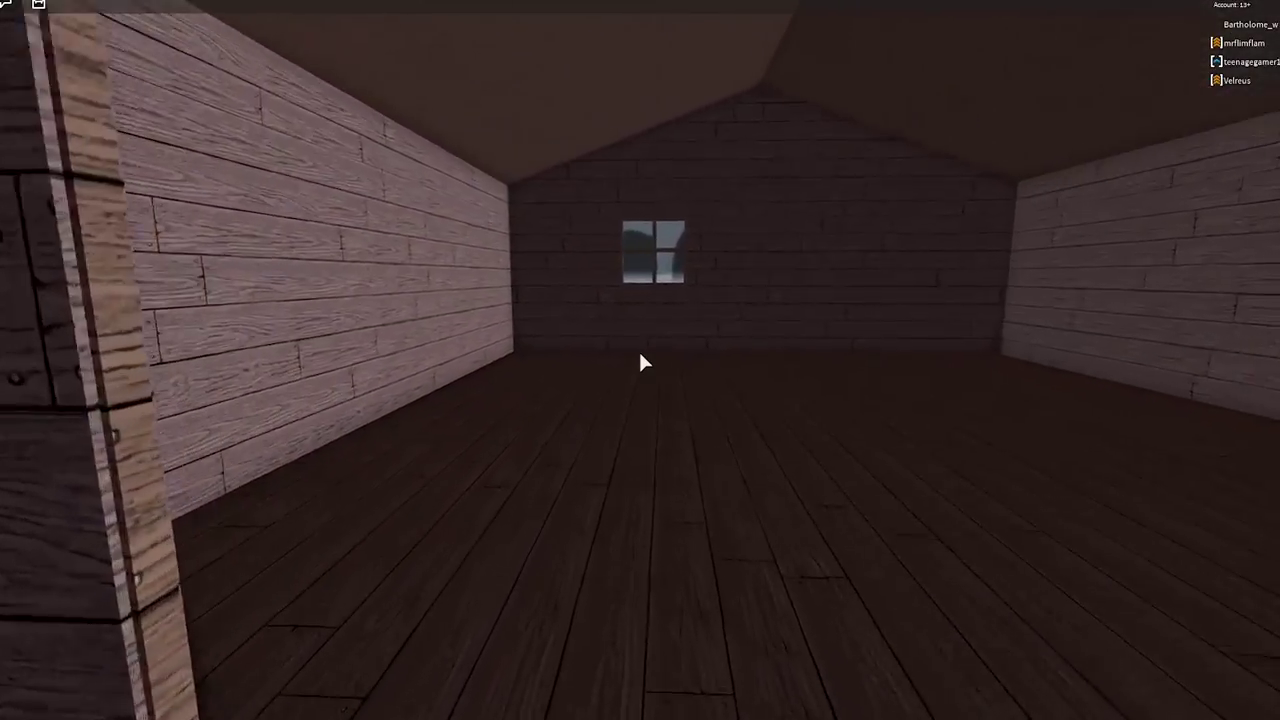
{"action": "scroll", "coordinate": [643, 363], "scroll_direction": "down", "scroll_amount": 3}
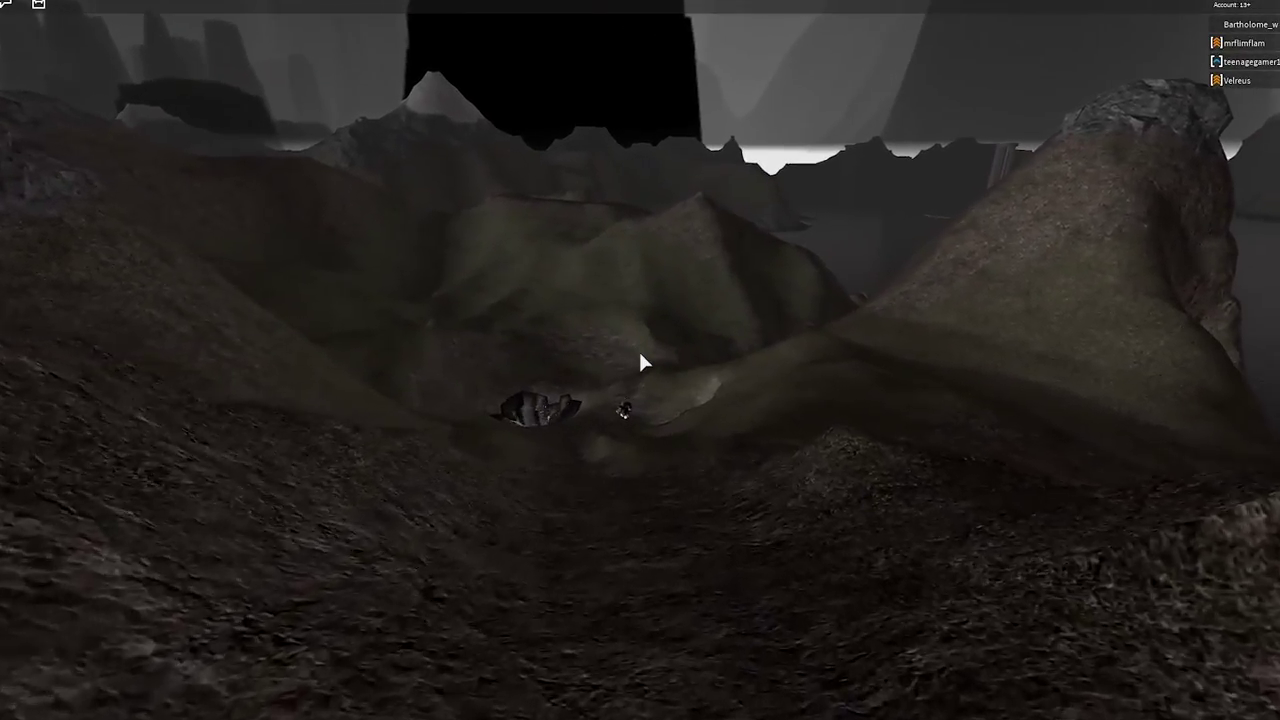
{"action": "left_click_drag", "start_coordinate": [643, 363], "coordinate": [643, 363]}
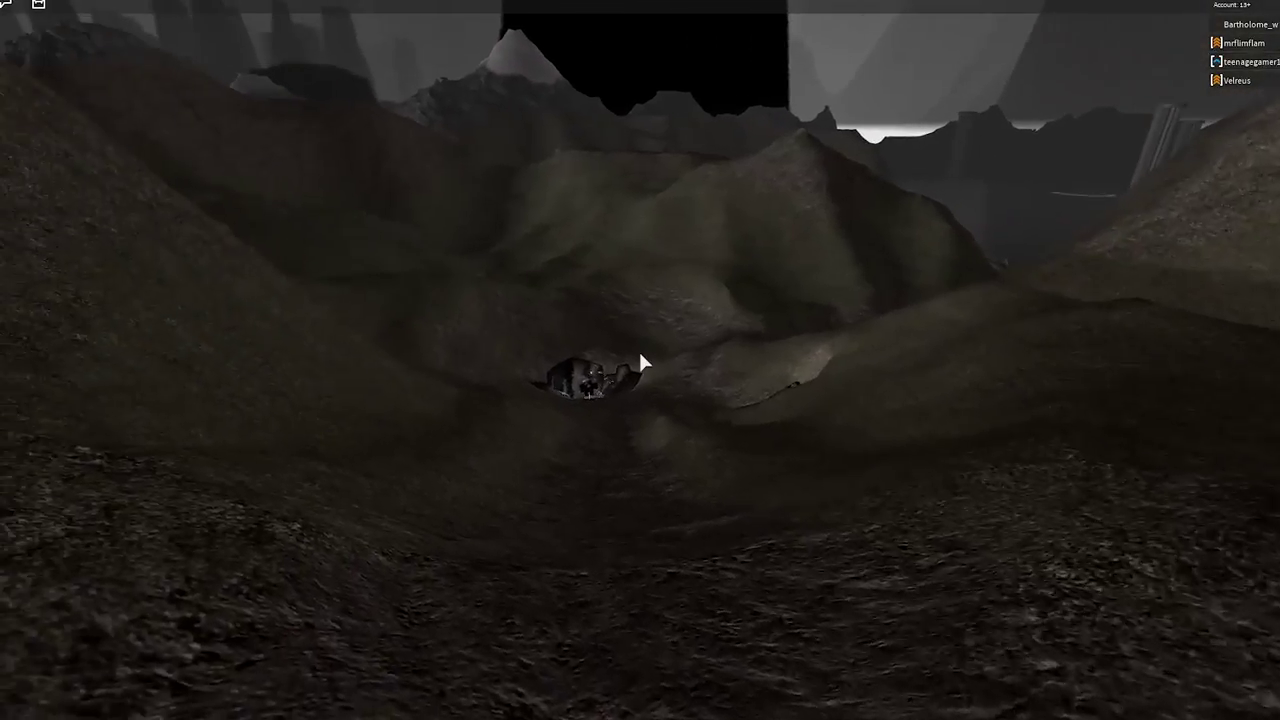
{"action": "left_click_drag", "start_coordinate": [643, 363], "coordinate": [643, 363]}
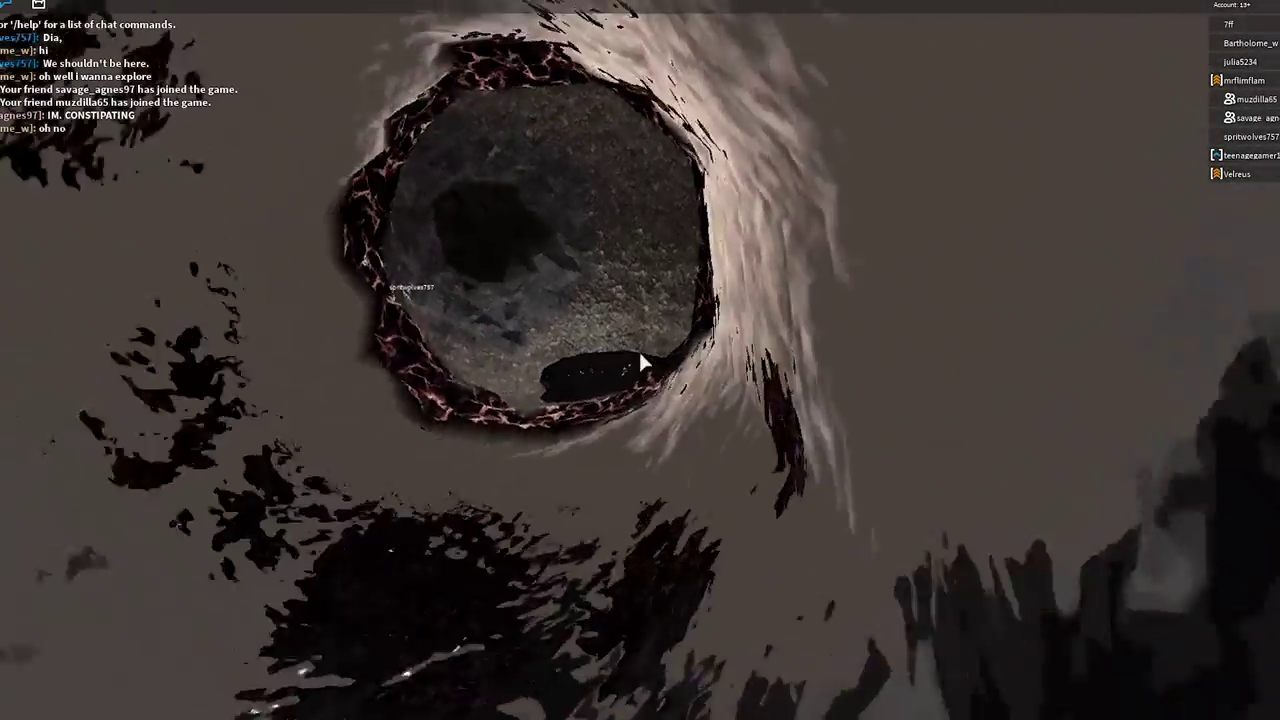
Step: Look around the escape room, from the hole and water to the wall writing, floor and sky
{"action": "left_click_drag", "start_coordinate": [643, 363], "coordinate": [643, 363]}
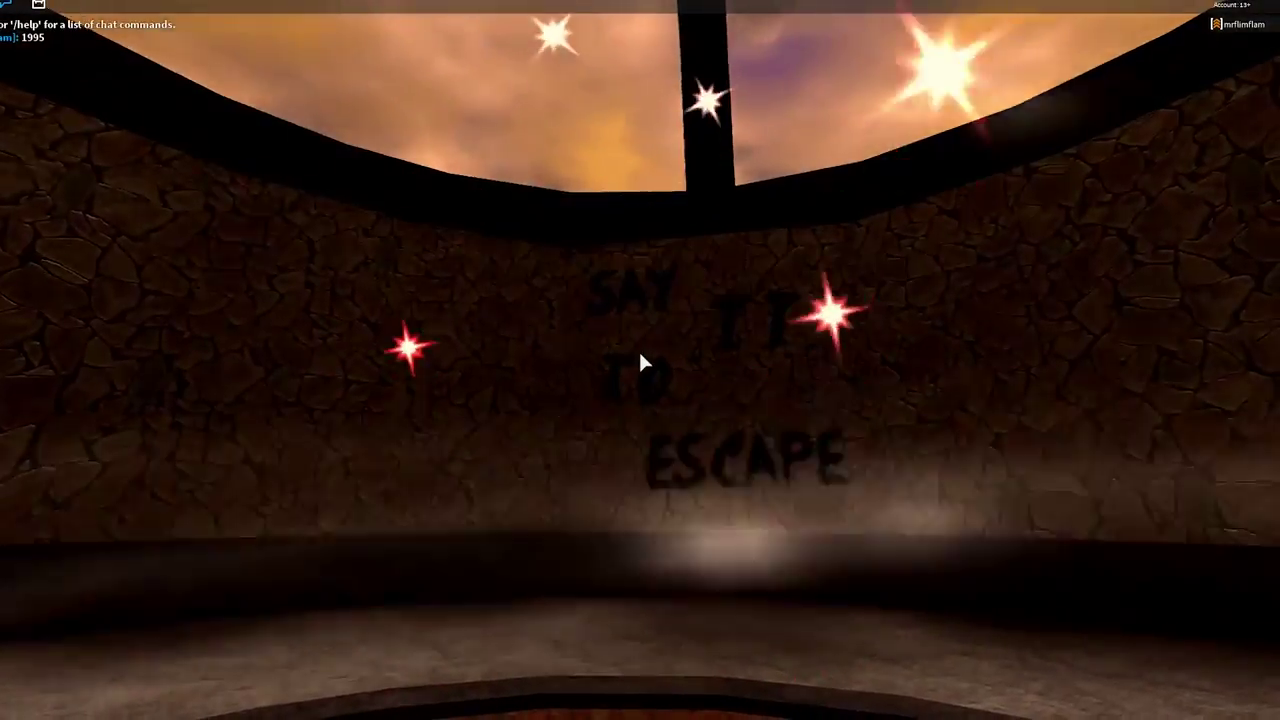
{"action": "left_click_drag", "start_coordinate": [643, 363], "coordinate": [643, 363]}
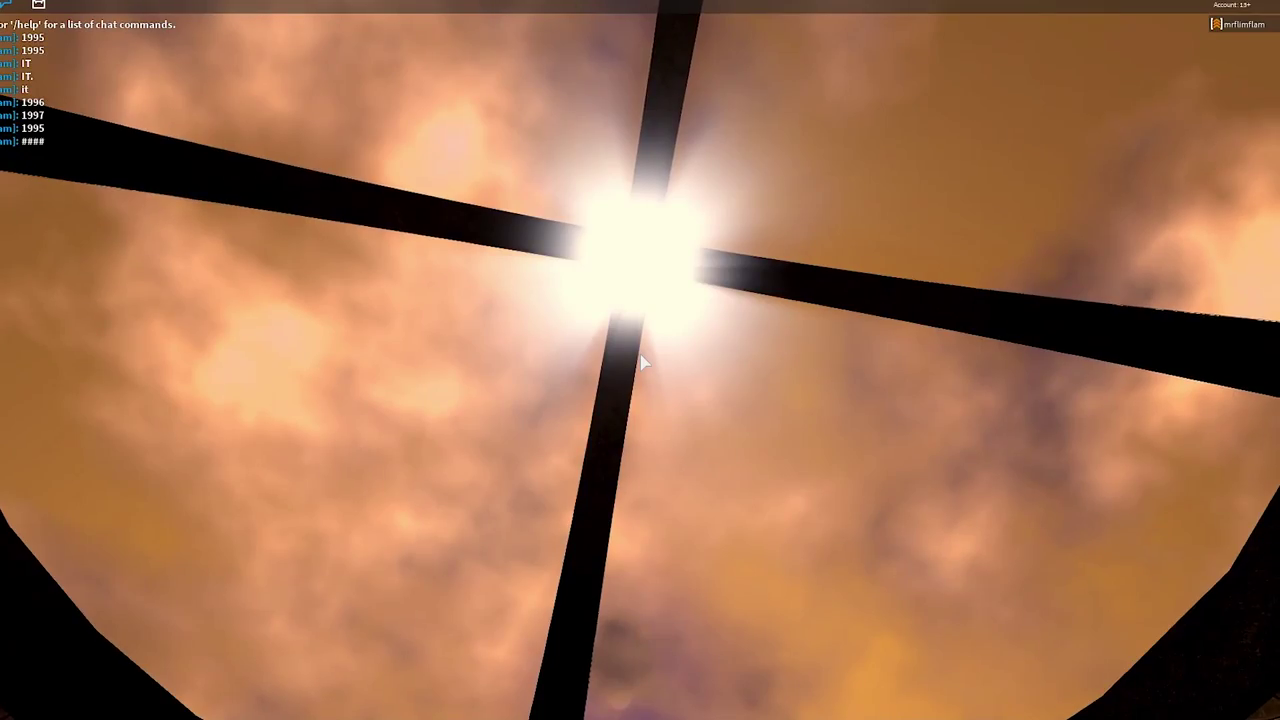
{"action": "left_click_drag", "start_coordinate": [643, 363], "coordinate": [643, 363]}
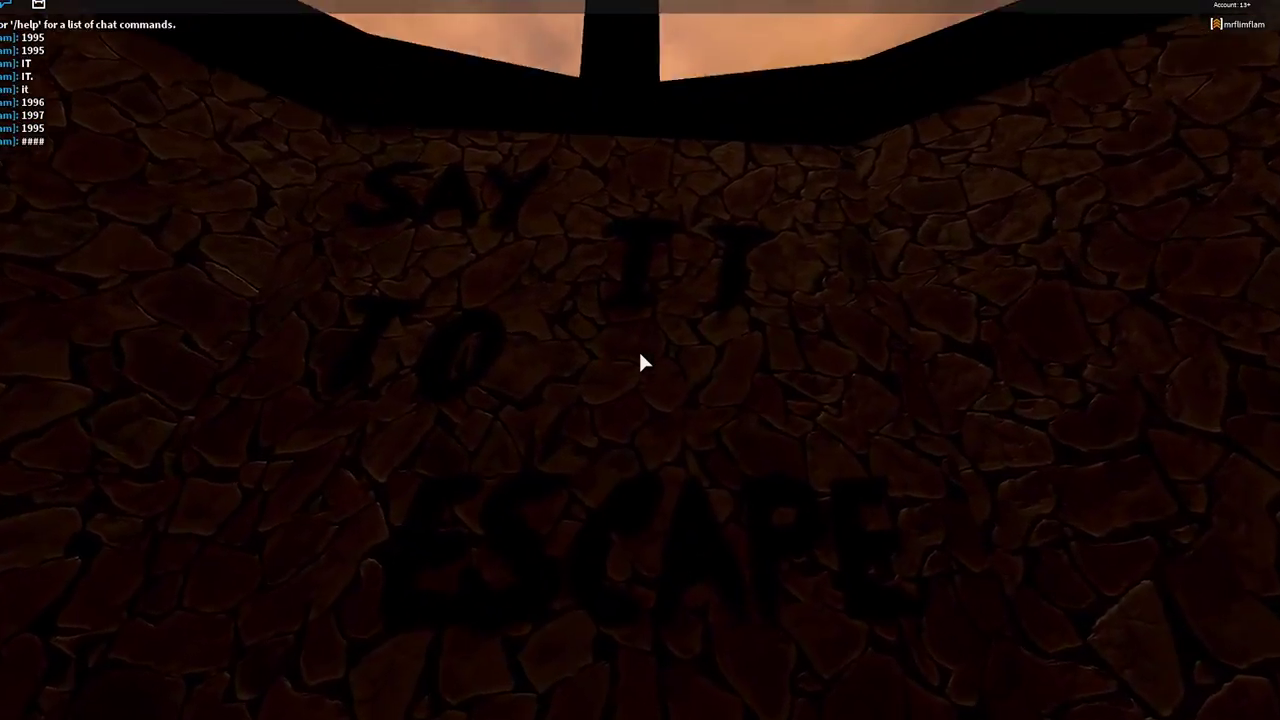
{"action": "left_click_drag", "start_coordinate": [643, 363], "coordinate": [643, 363]}
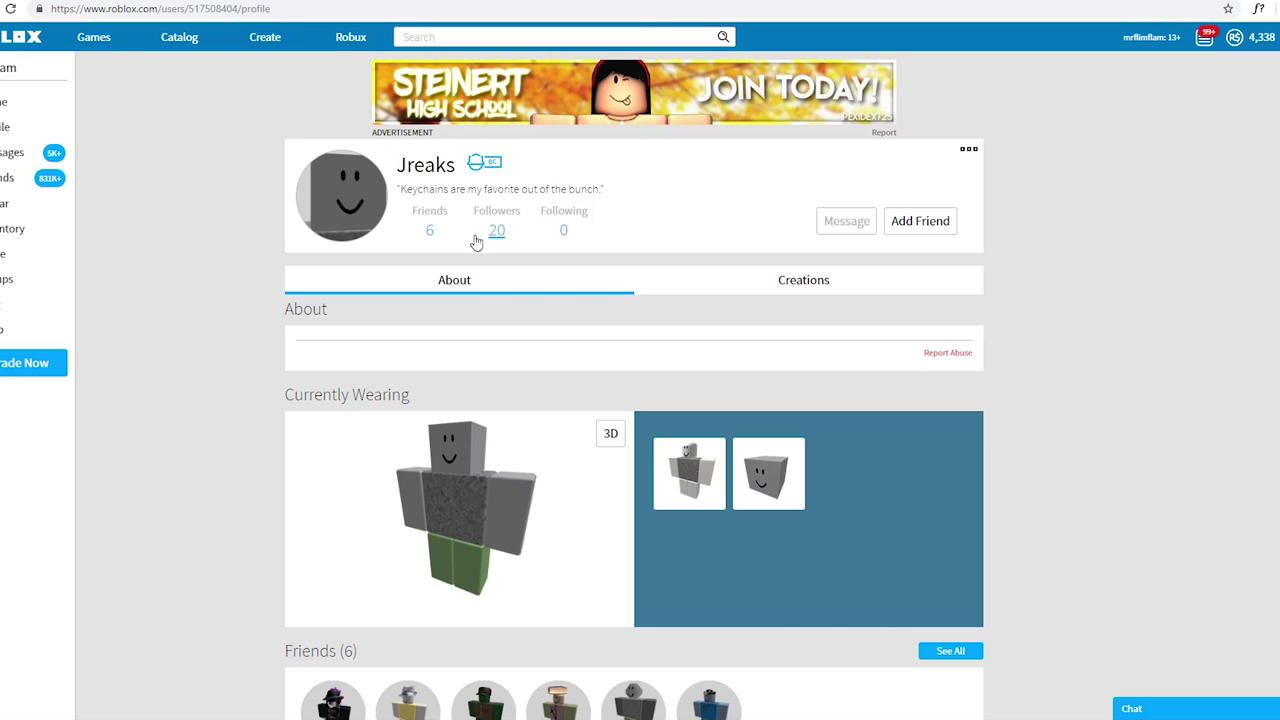
{"action": "scroll", "coordinate": [491, 385], "scroll_direction": "down", "scroll_amount": 5}
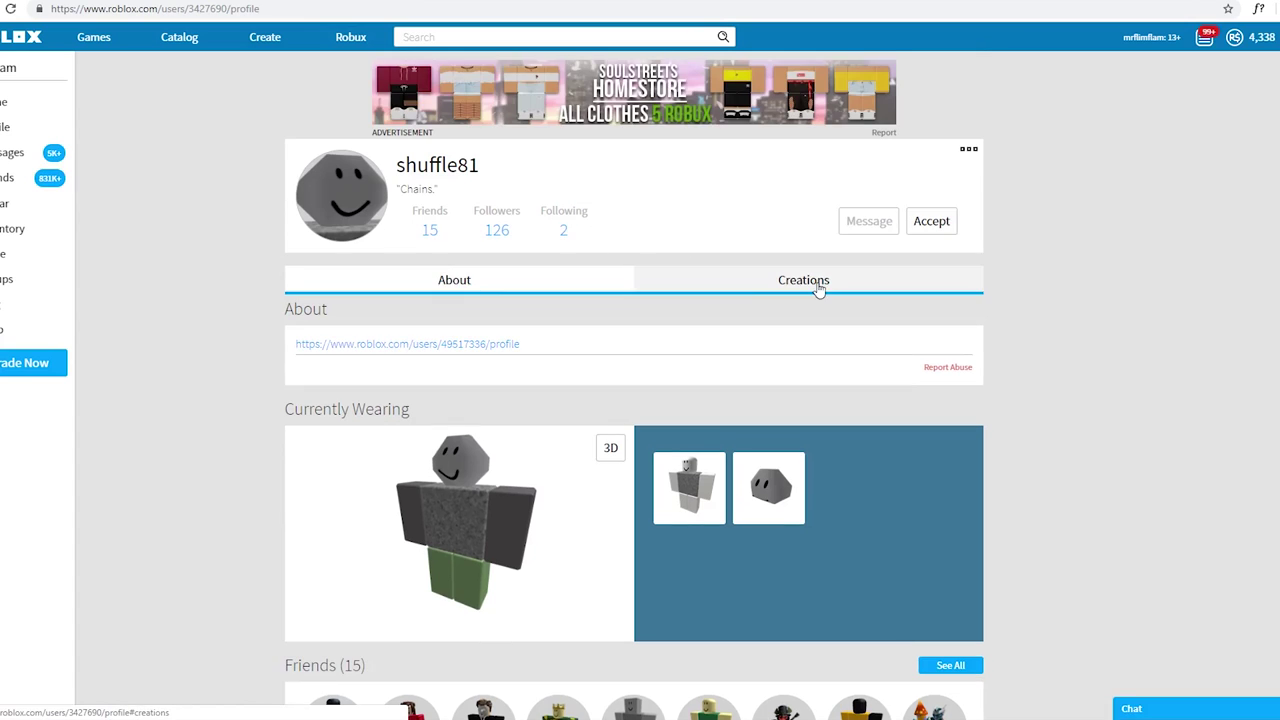
{"action": "left_click", "coordinate": [804, 280]}
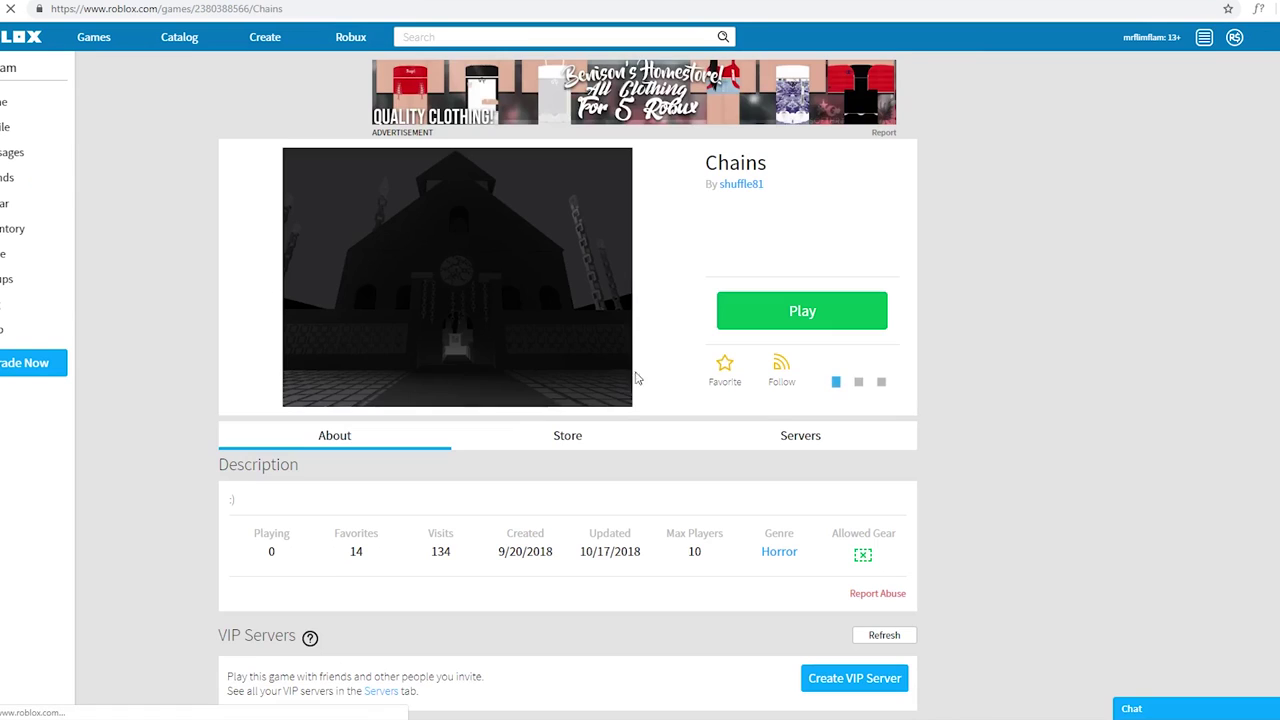
{"action": "left_click", "coordinate": [801, 310]}
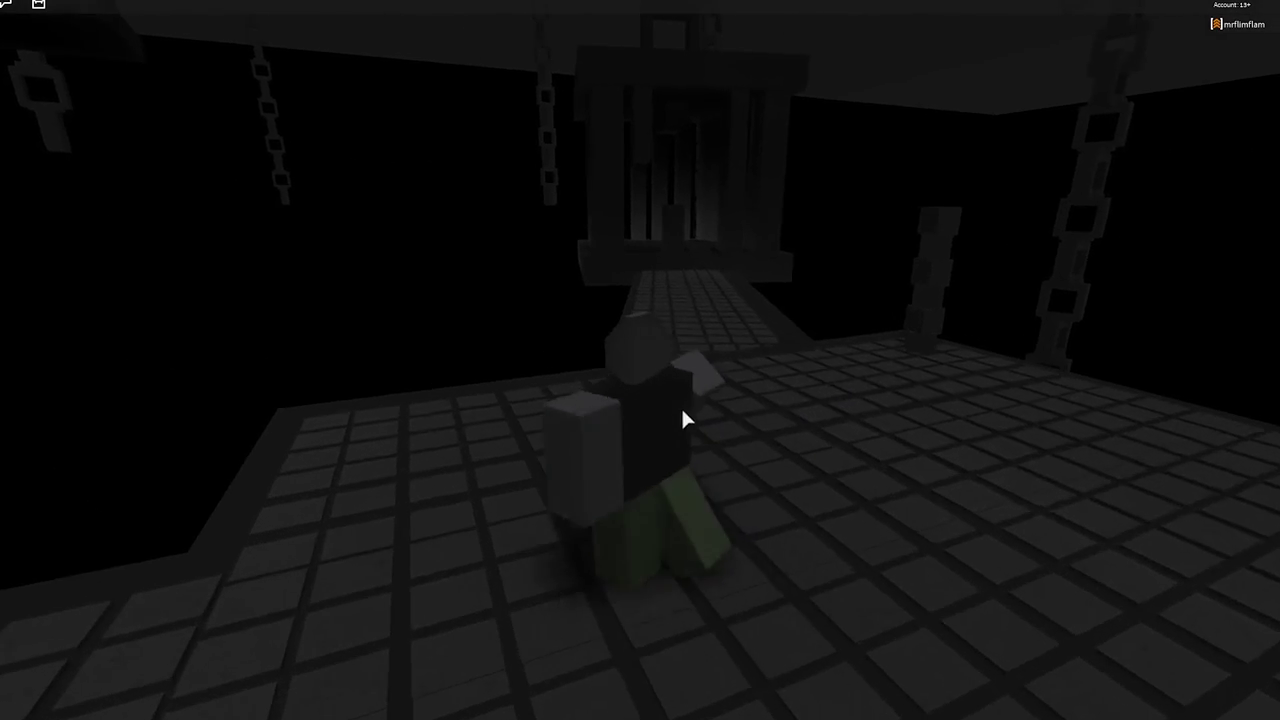
Step: Walk across the tiled floor and through the barred doorway toward the chained house
{"action": "left_click_drag", "start_coordinate": [719, 401], "coordinate": [940, 167]}
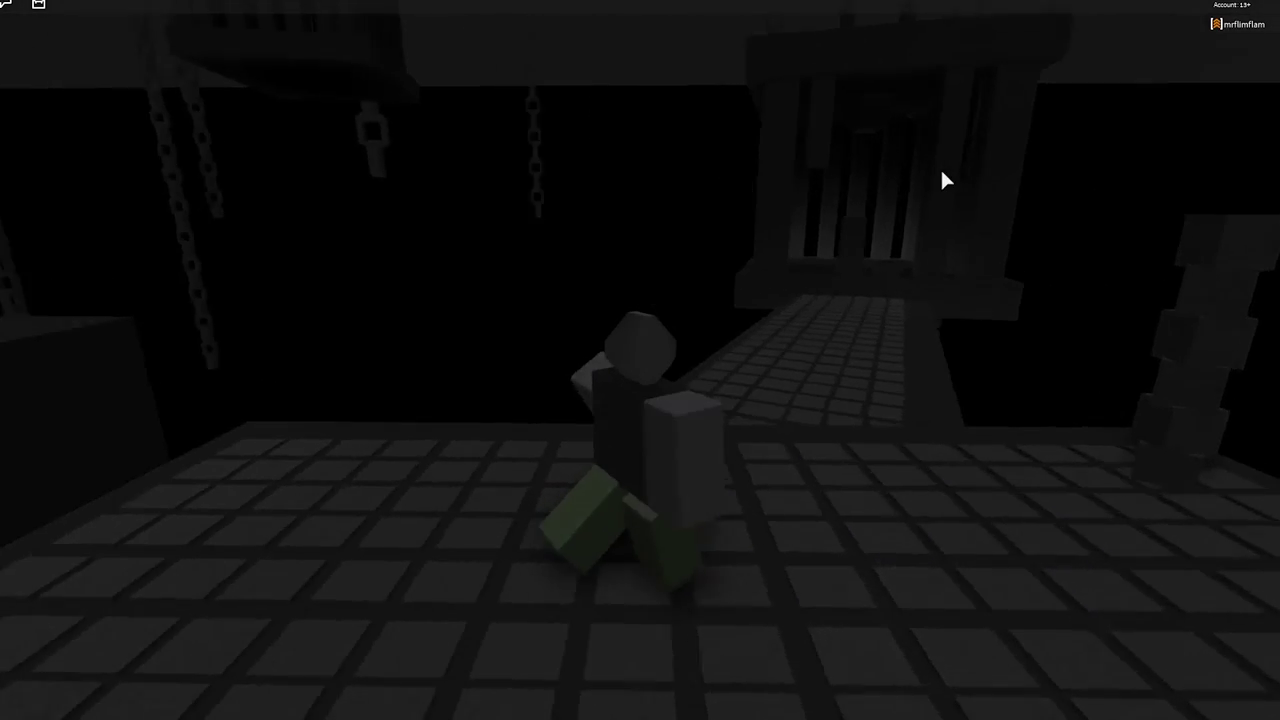
{"action": "scroll", "coordinate": [940, 167], "scroll_direction": "up", "scroll_amount": 5}
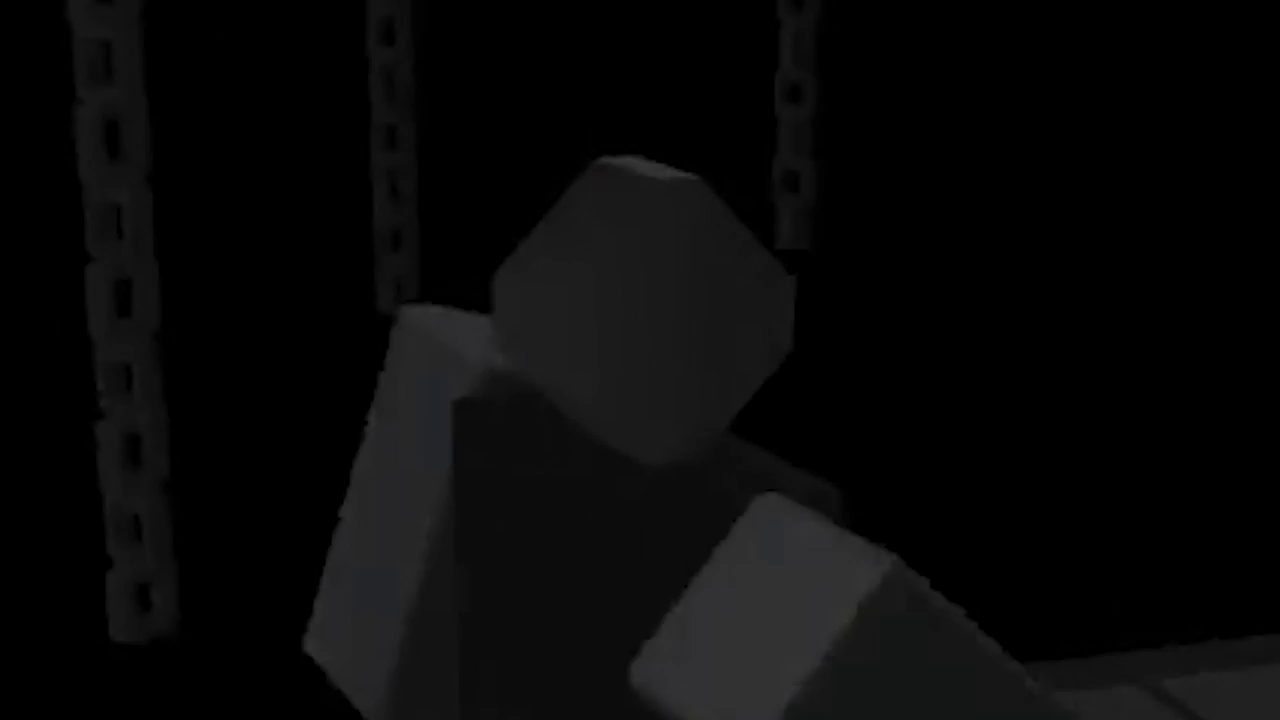
{"action": "scroll", "coordinate": [893, 245], "scroll_direction": "down", "scroll_amount": 5}
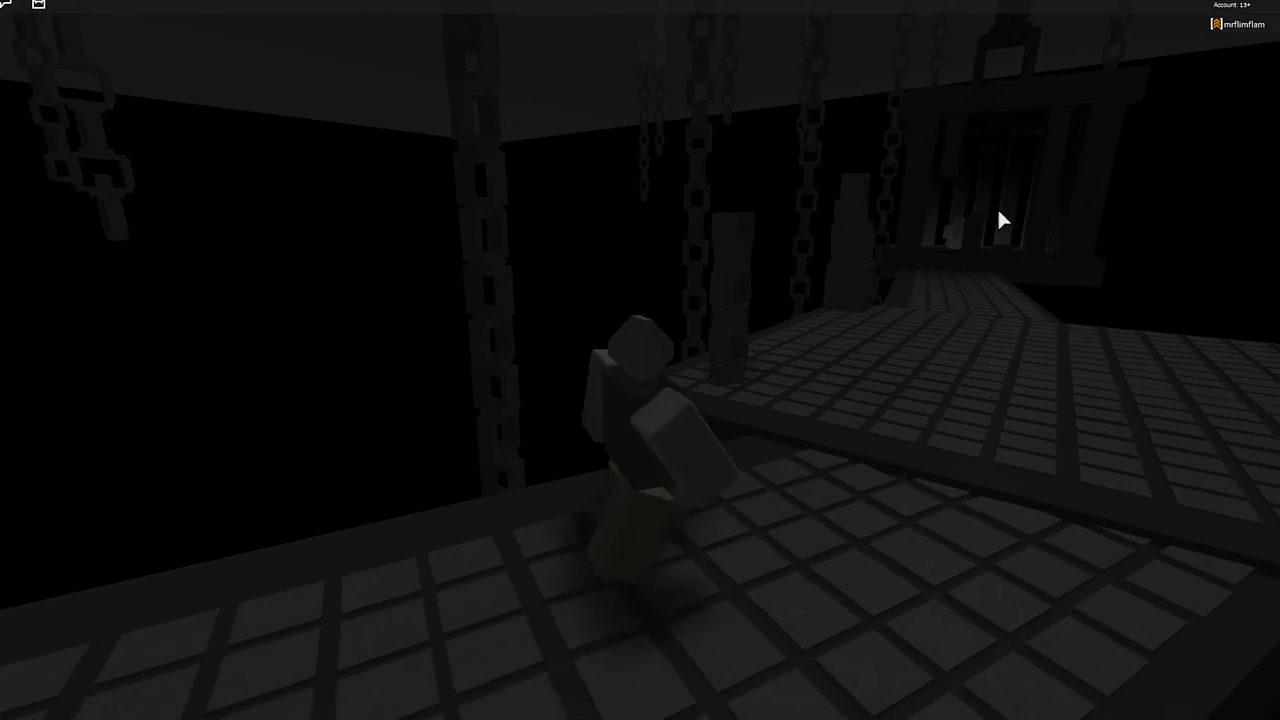
{"action": "key", "text": "w"}
{"action": "key", "text": "Escape"}
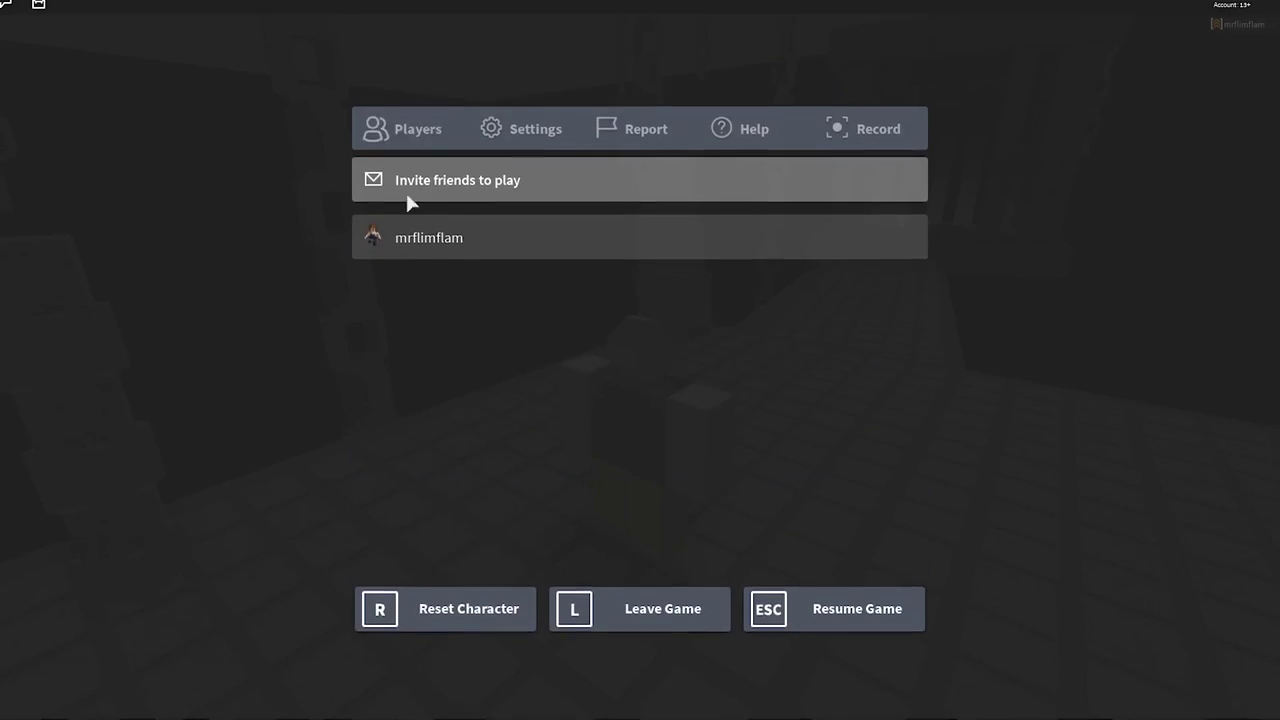
{"action": "key", "text": "Escape"}
{"action": "left_click_drag", "start_coordinate": [663, 200], "coordinate": [675, 213]}
{"action": "key", "text": "w"}
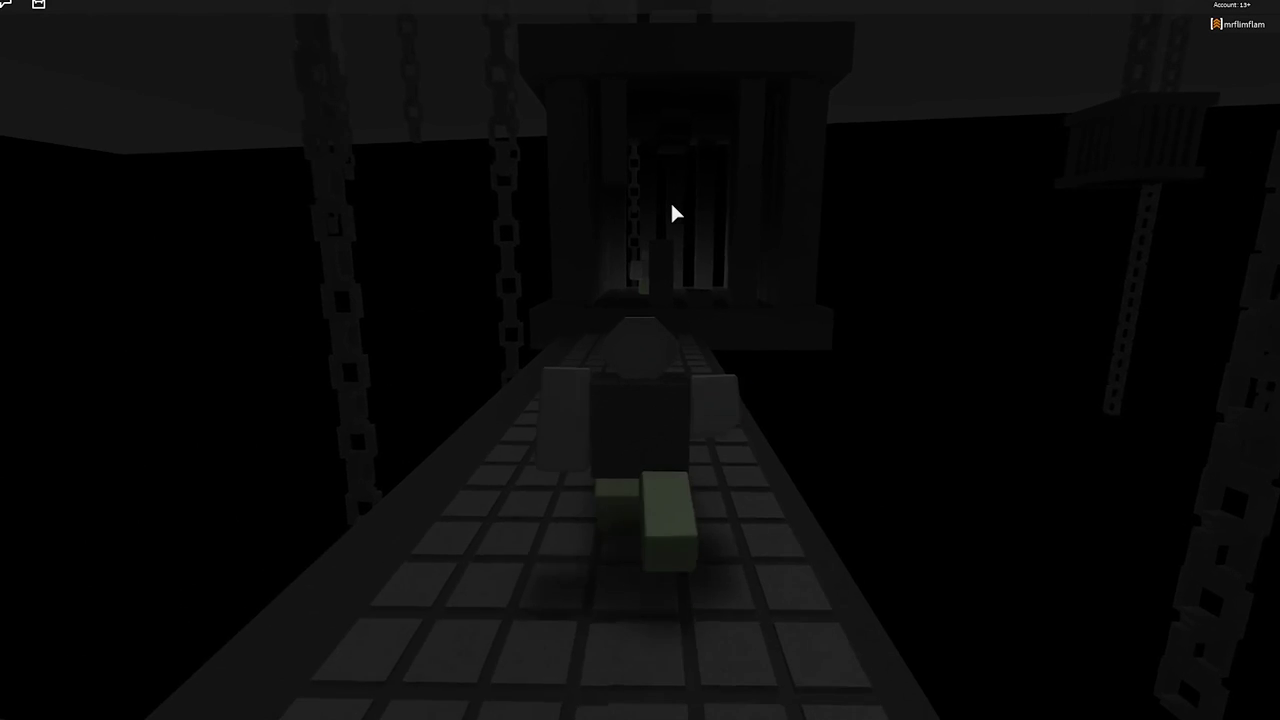
{"action": "scroll", "coordinate": [643, 362], "scroll_direction": "up", "scroll_amount": 5}
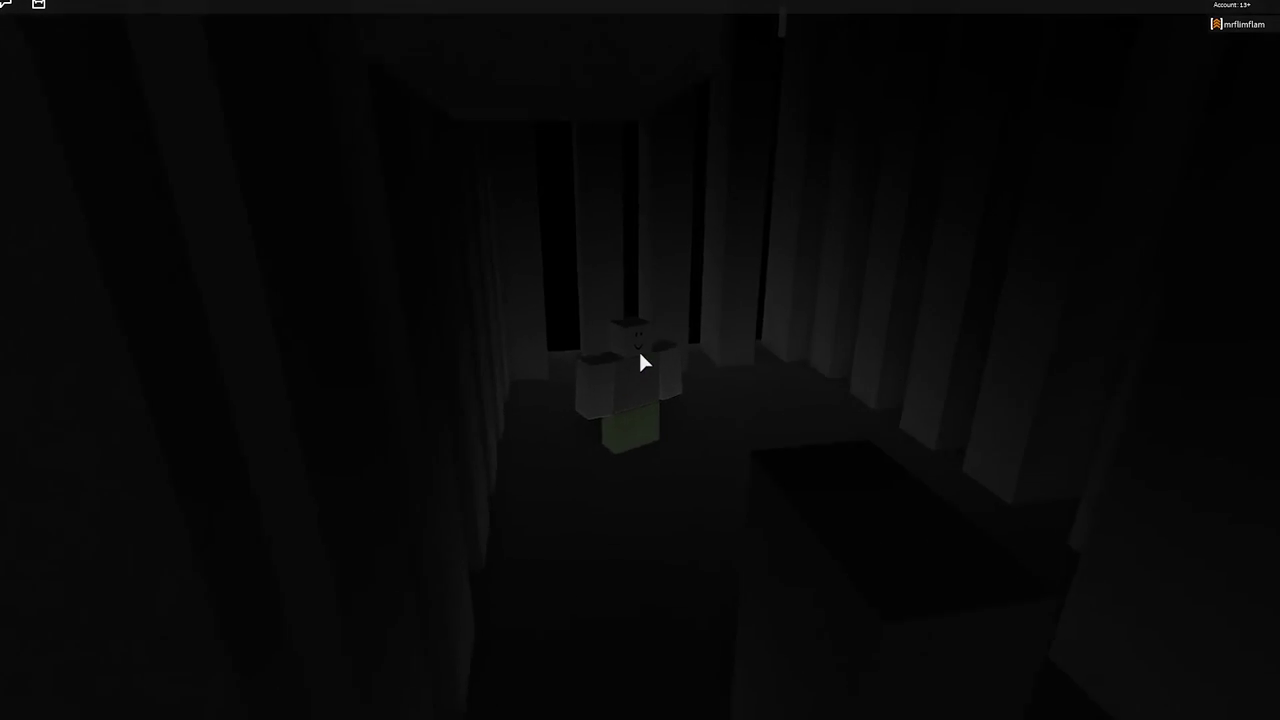
{"action": "scroll", "coordinate": [643, 362], "scroll_direction": "up", "scroll_amount": 3}
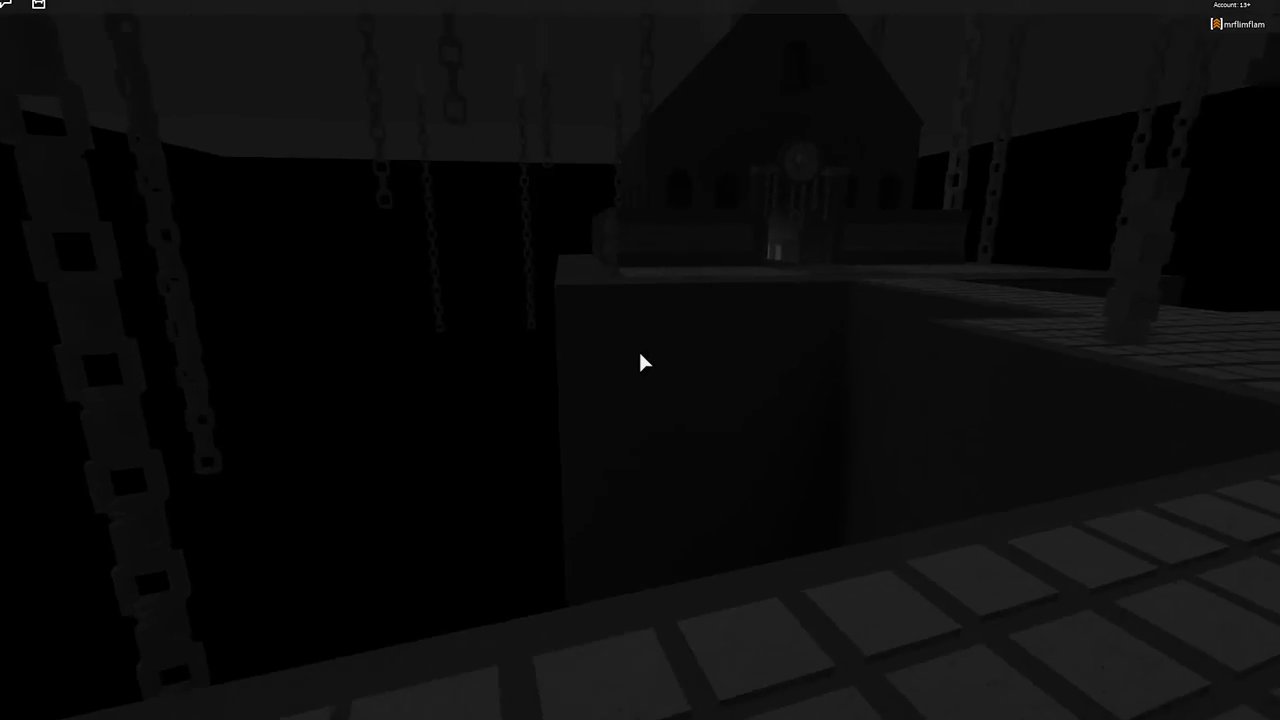
{"action": "key", "text": "w"}
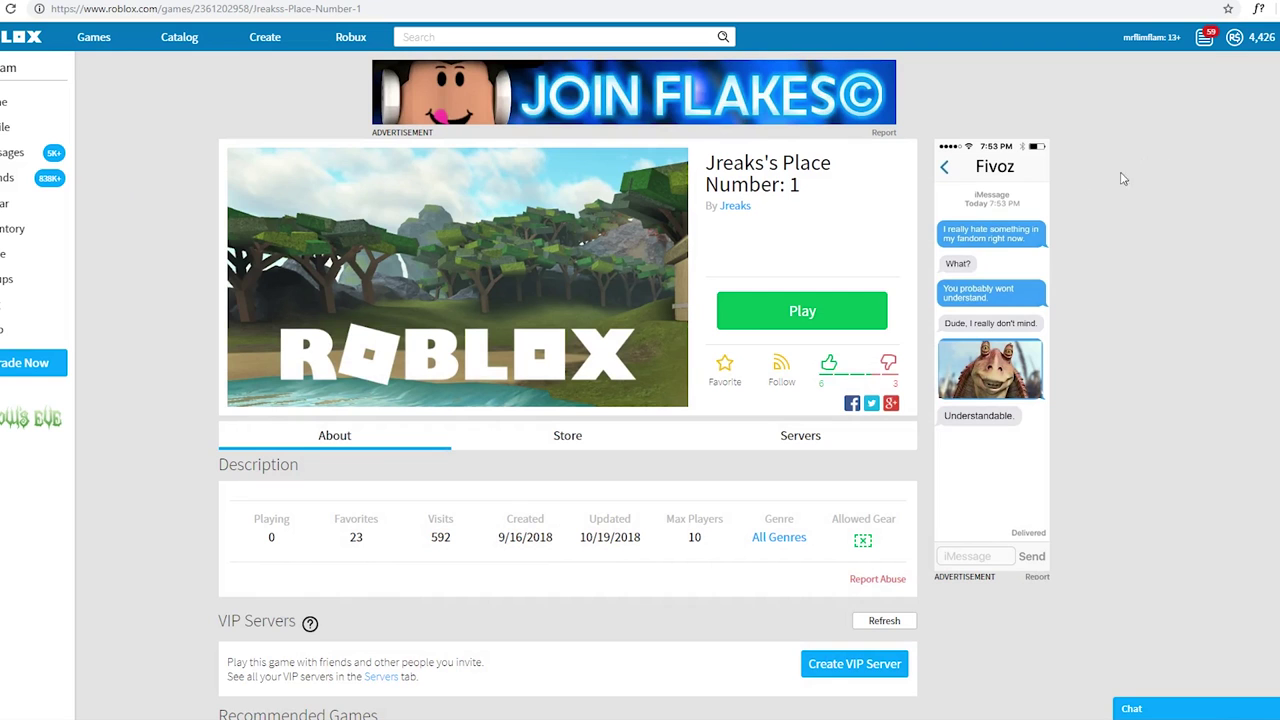
Step: Dismiss the link options and highlight the Updated date 10/19/2018 and Max Players
{"action": "left_click", "coordinate": [605, 498]}
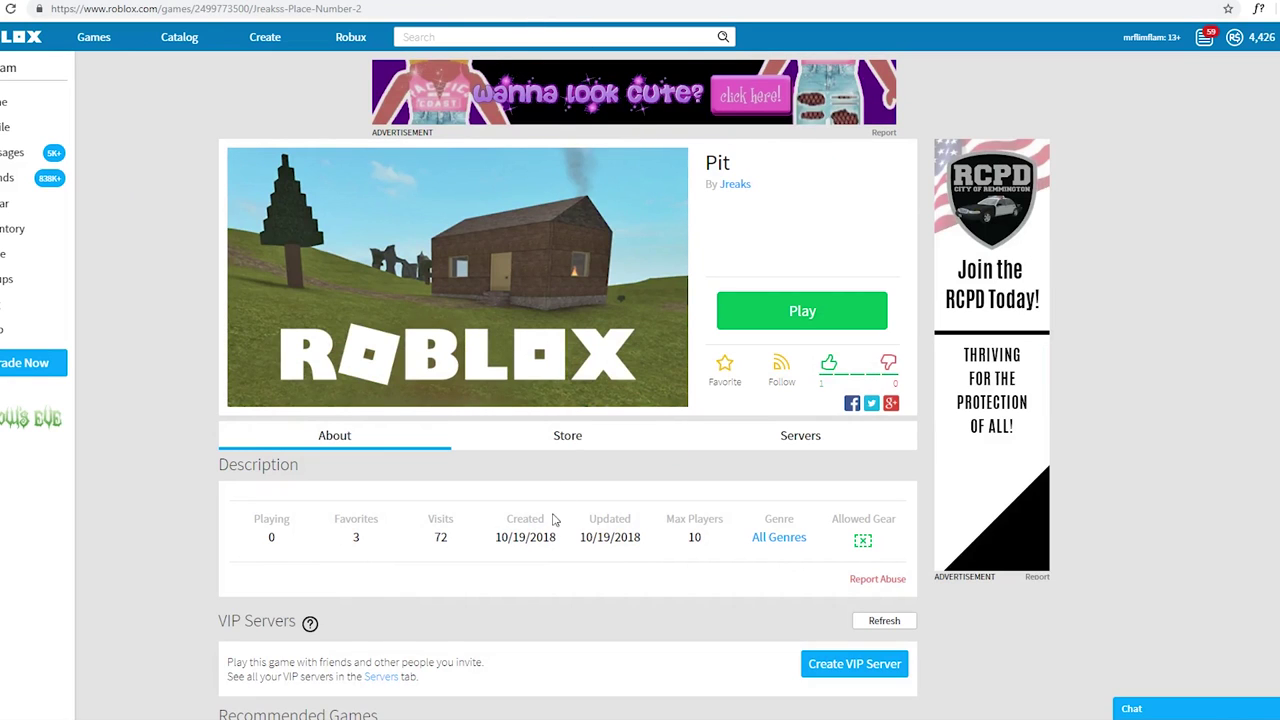
{"action": "left_click_drag", "start_coordinate": [554, 518], "coordinate": [625, 550]}
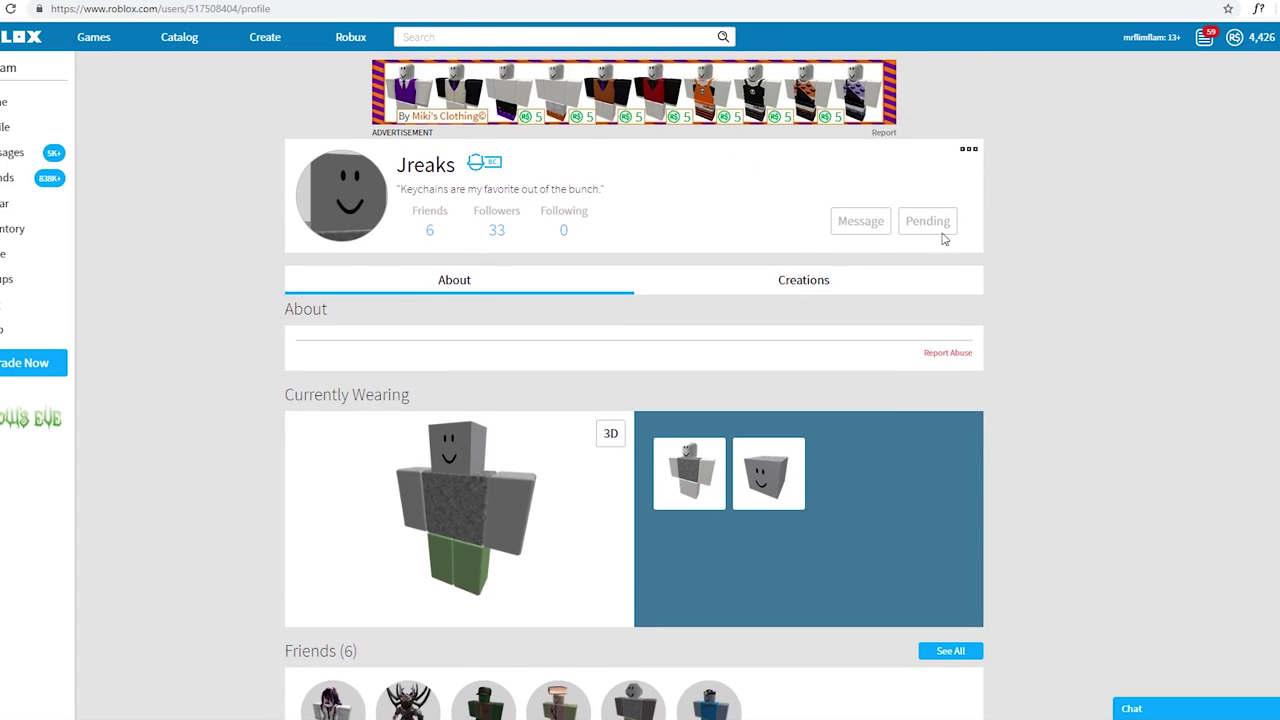
{"action": "scroll", "coordinate": [938, 358], "scroll_direction": "down", "scroll_amount": 2}
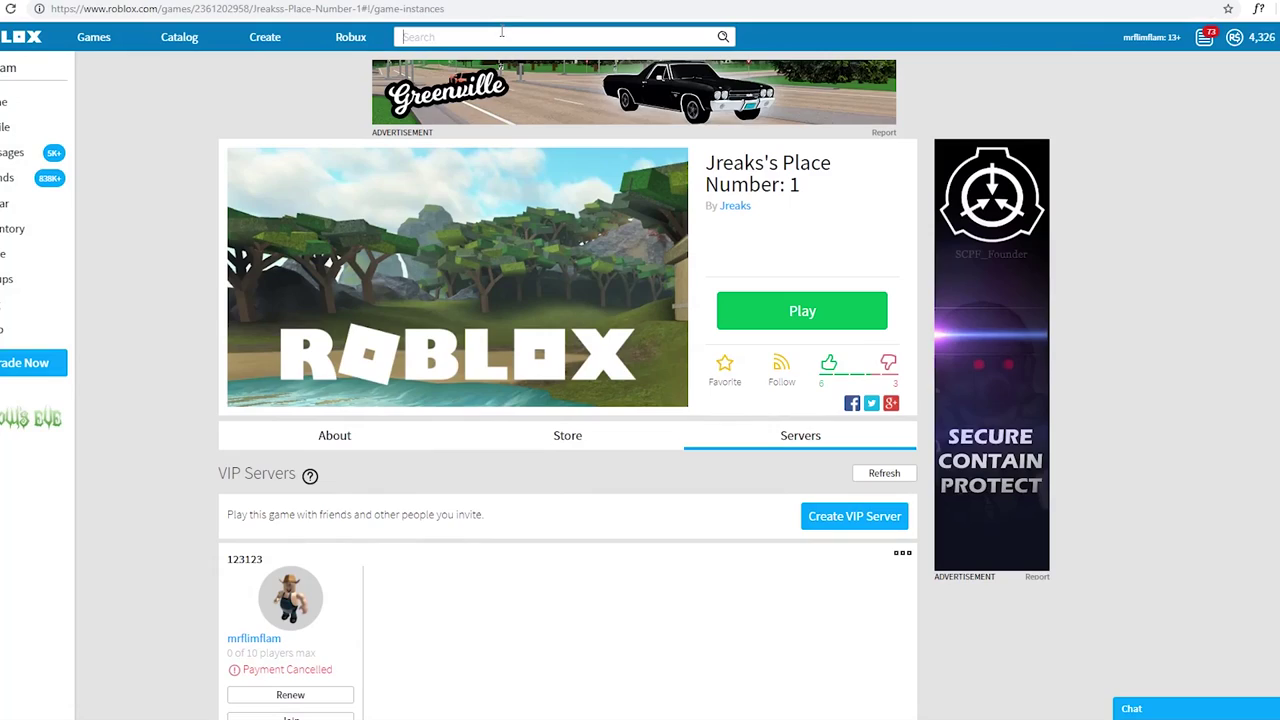
{"action": "type", "text": "Zo"}
{"action": "type", "text": "rut"}
Step: Search Players for the creator's name and highlight the Updated date 7/18/2018
{"action": "key", "text": "BackSpace"}
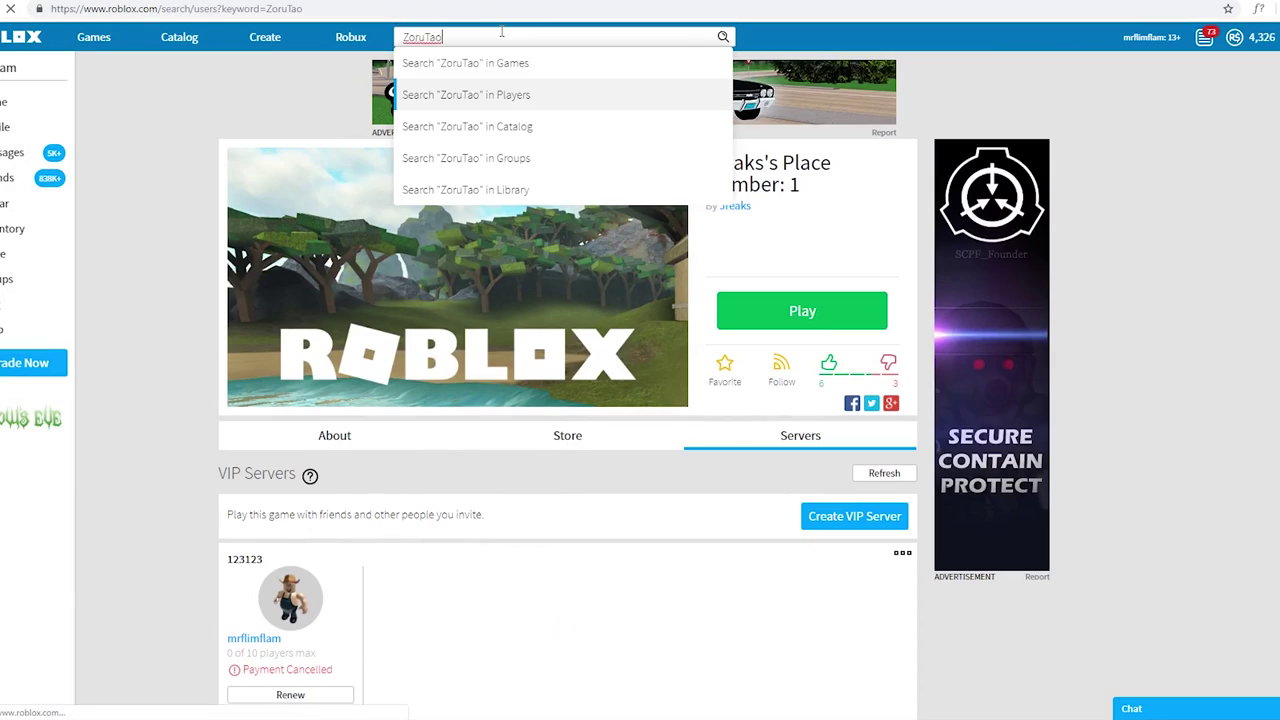
{"action": "key", "text": "Return"}
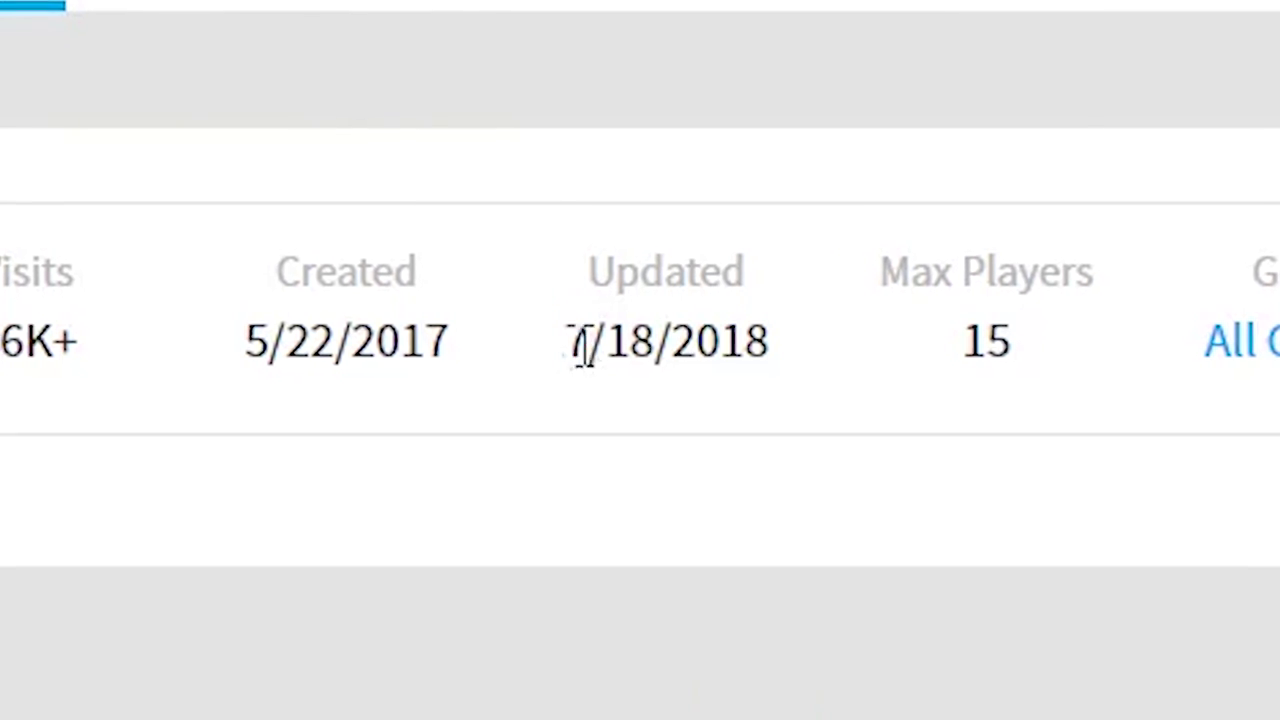
{"action": "left_click_drag", "start_coordinate": [790, 345], "coordinate": [545, 345]}
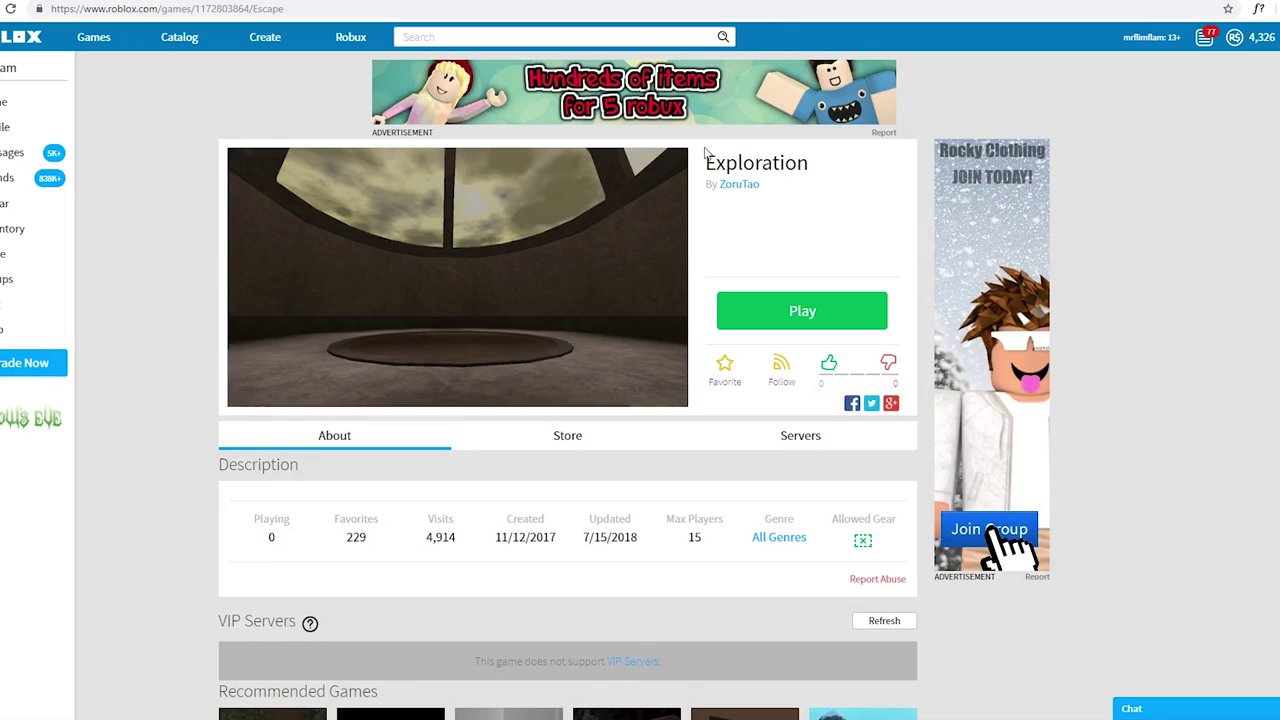
Step: Browse ZoruTao's Exploration, Test and Desert games, highlighting titles and Desert's zero visits
{"action": "left_click_drag", "start_coordinate": [706, 163], "coordinate": [767, 169]}
{"action": "left_click", "coordinate": [756, 166]}
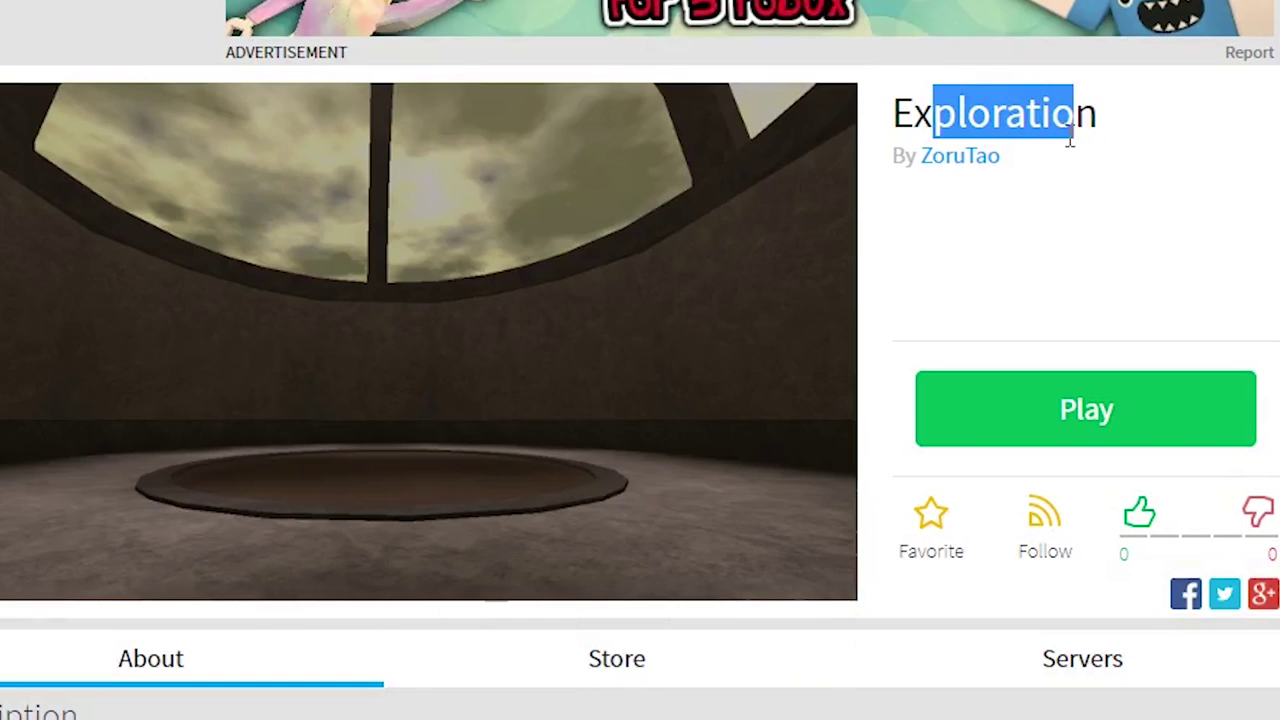
{"action": "left_click_drag", "start_coordinate": [706, 158], "coordinate": [759, 200]}
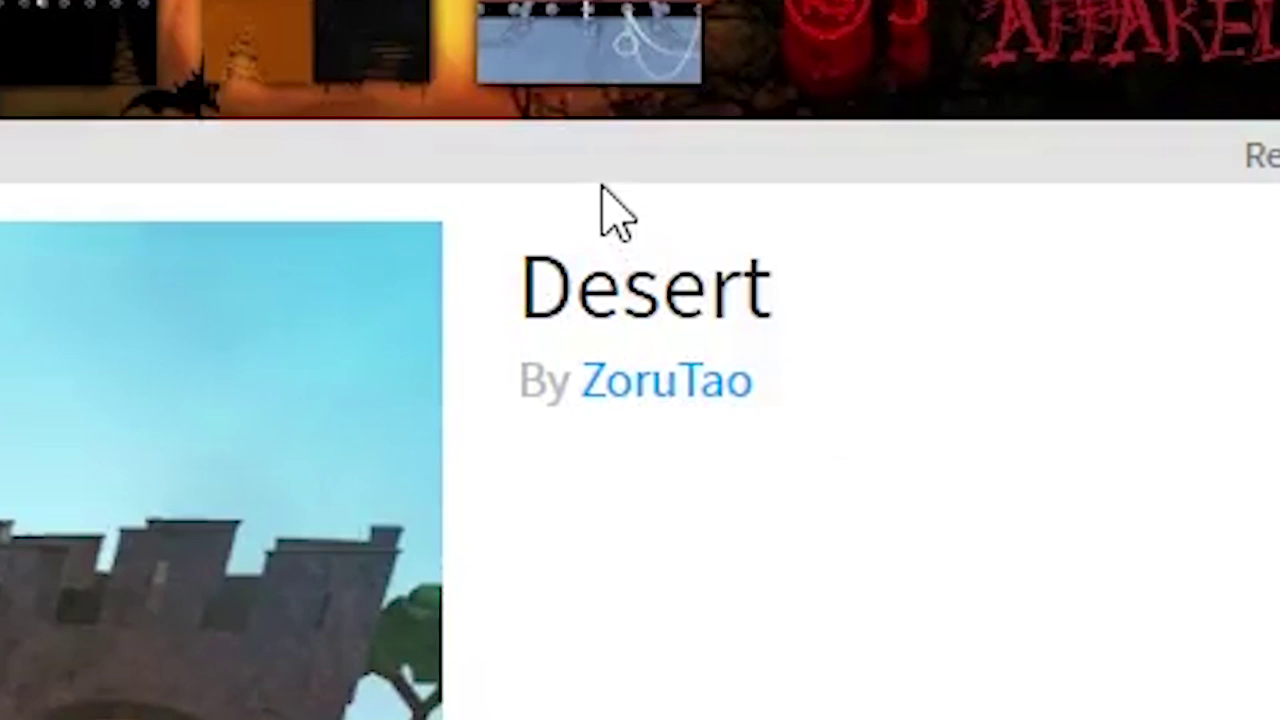
{"action": "left_click_drag", "start_coordinate": [560, 290], "coordinate": [745, 380]}
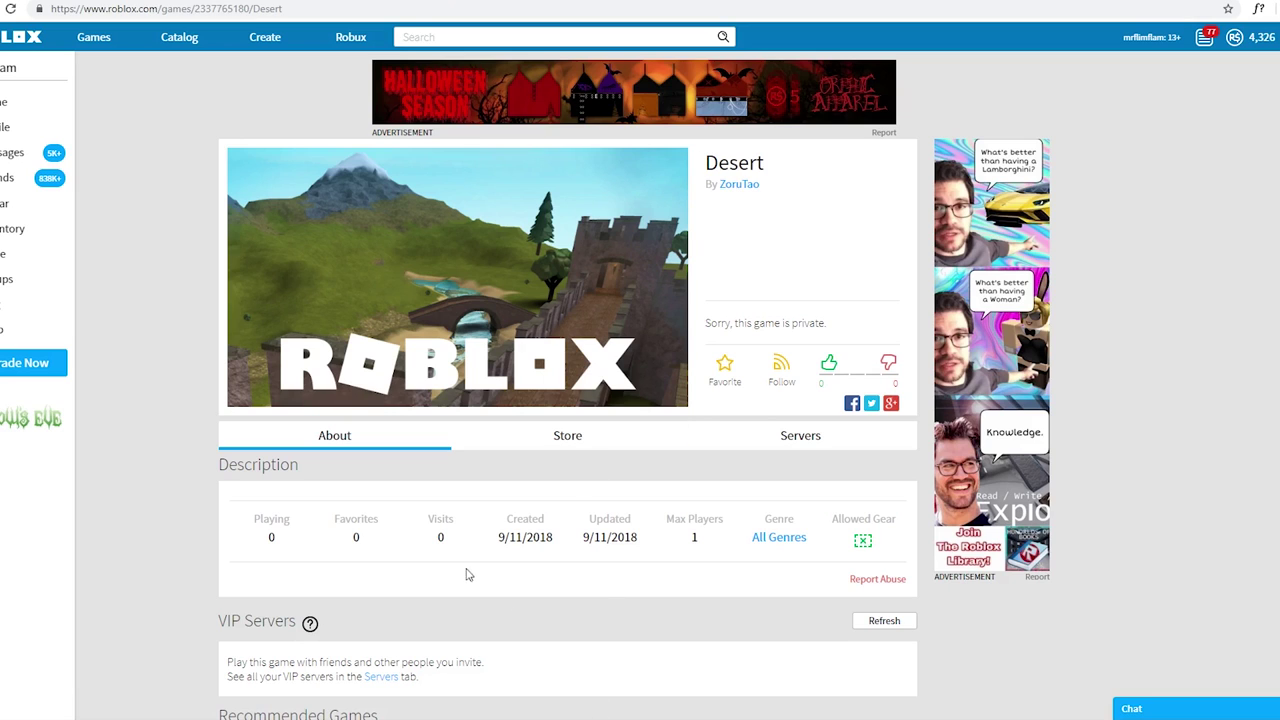
{"action": "double_click", "coordinate": [441, 537]}
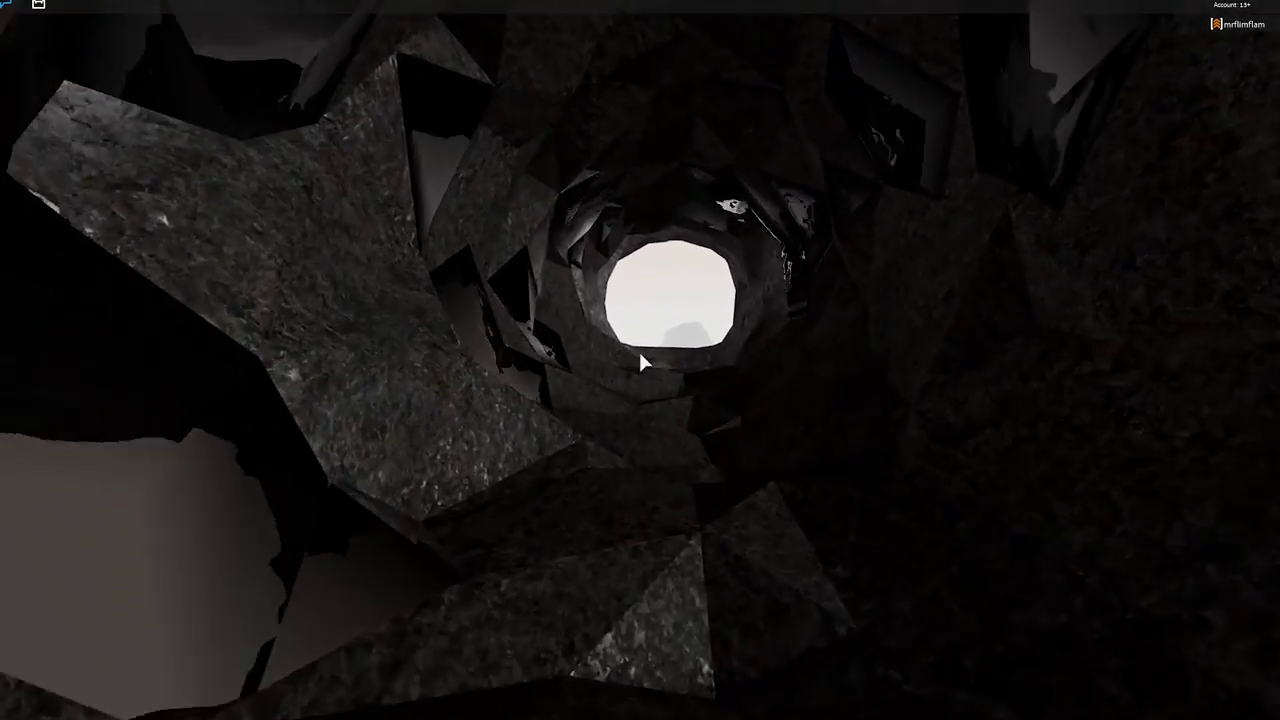
Step: Walk through the cave tunnel and out the bright exit toward the lake
{"action": "key", "text": "w"}
{"action": "key", "text": "w"}
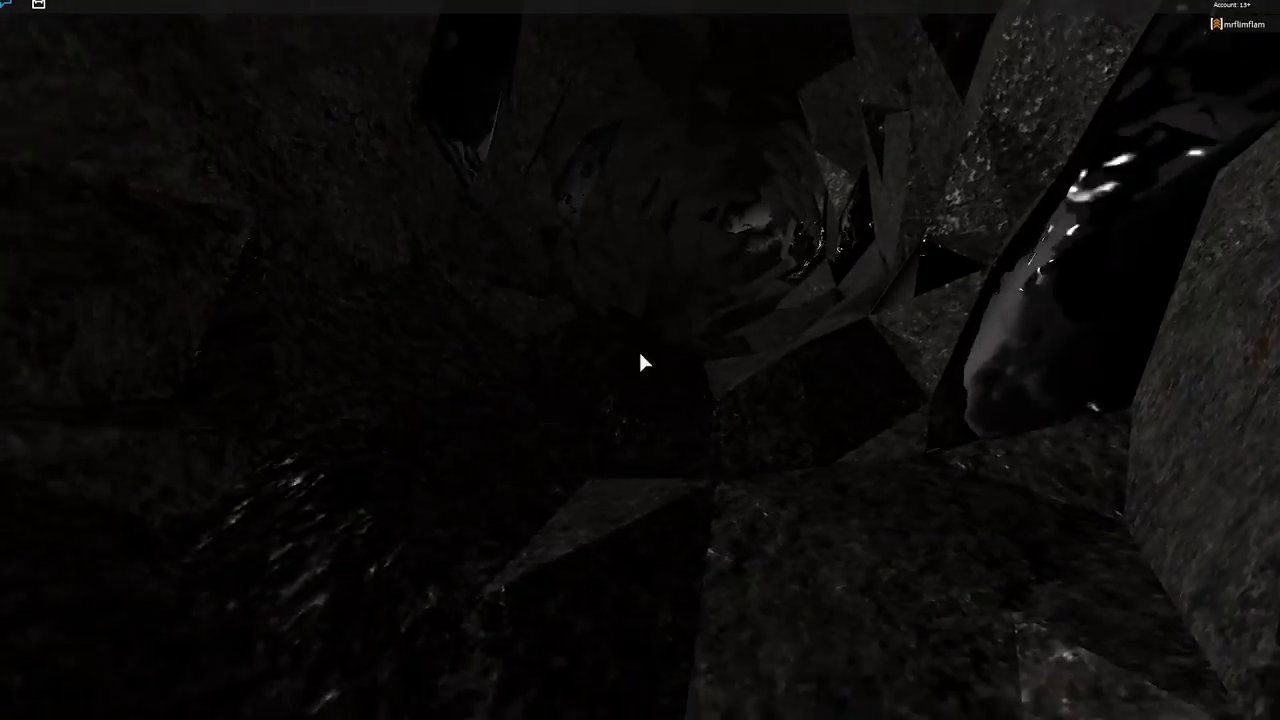
{"action": "key", "text": "w"}
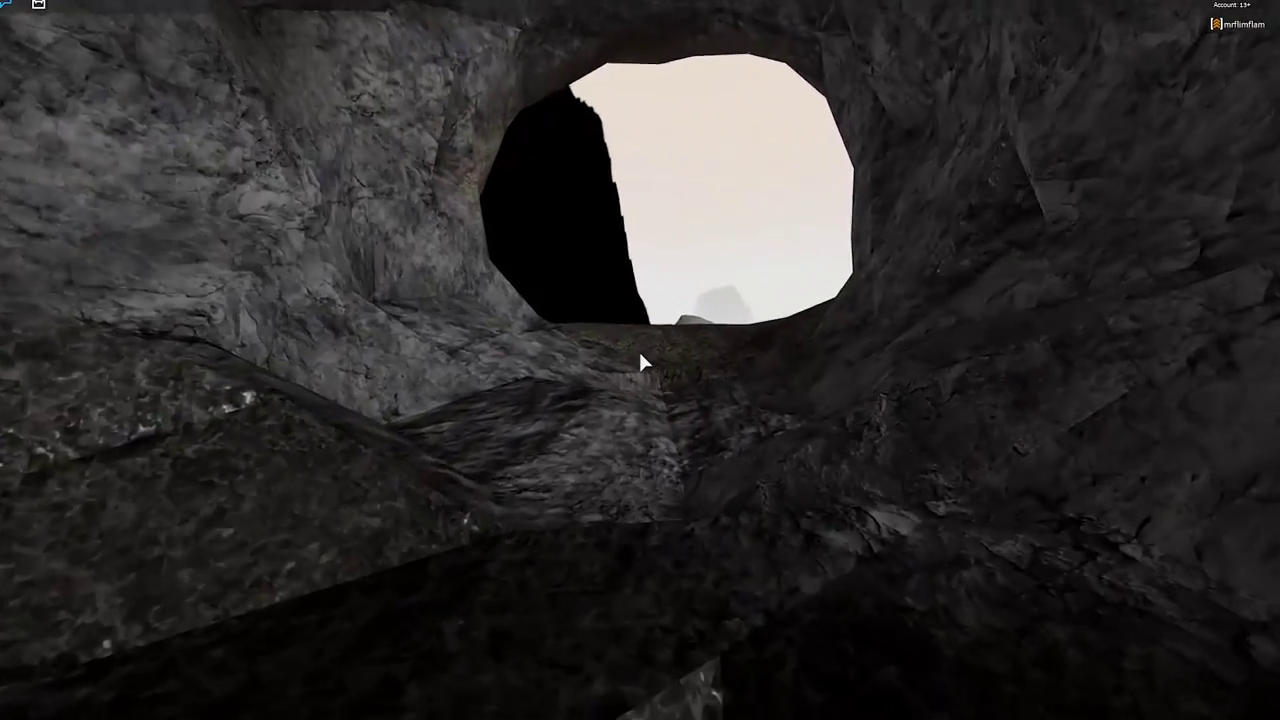
{"action": "key", "text": "w"}
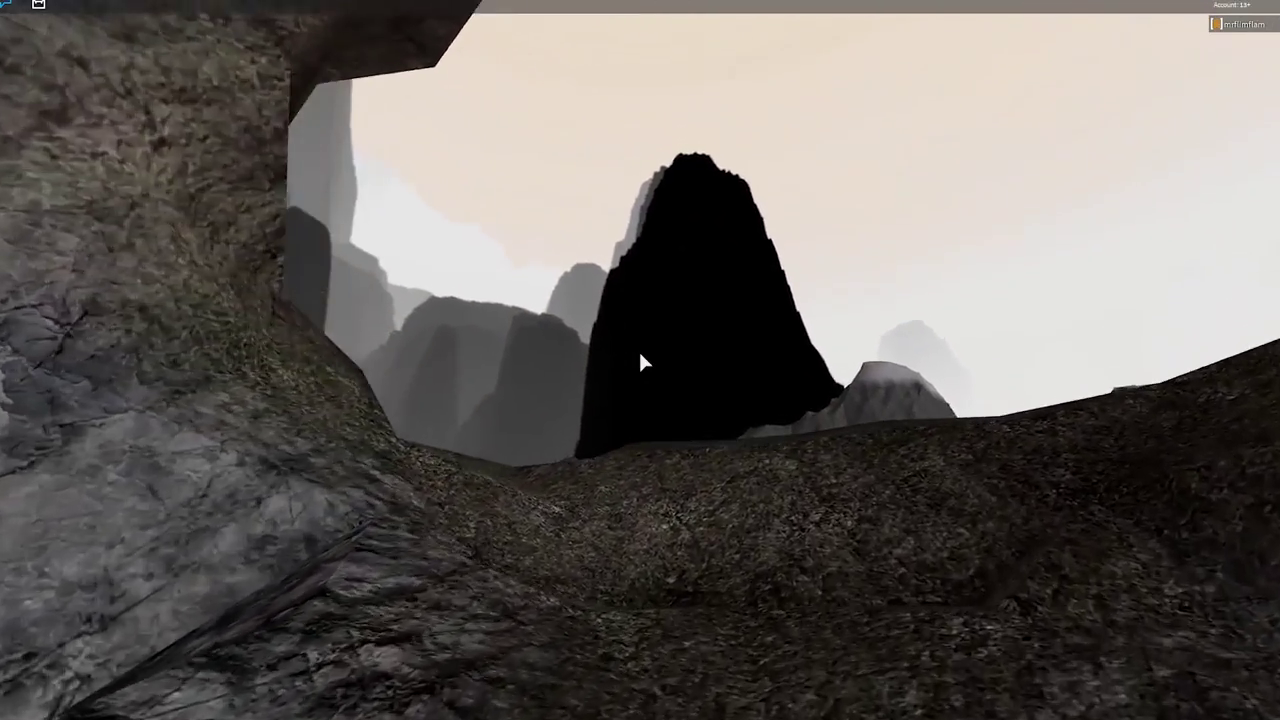
{"action": "key", "text": "w"}
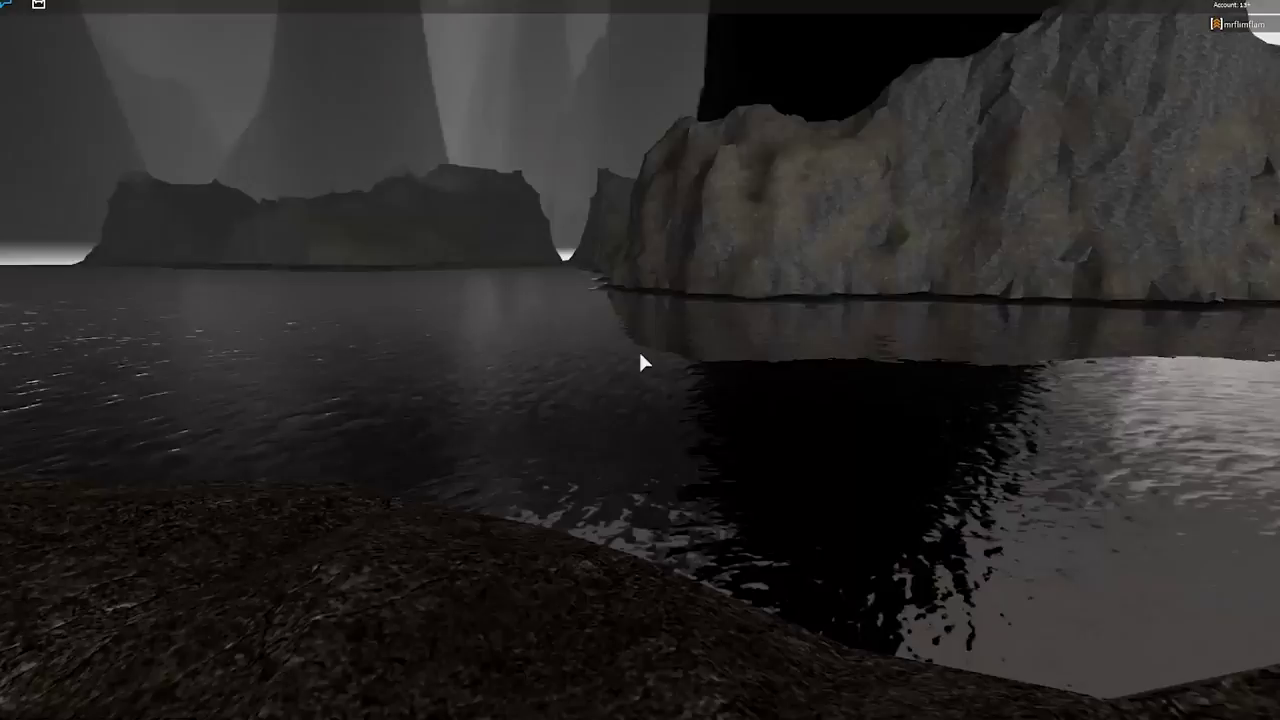
Step: Roam the lake shore and nearby caves, ending beside the rusted iron grate
{"action": "key", "text": "w"}
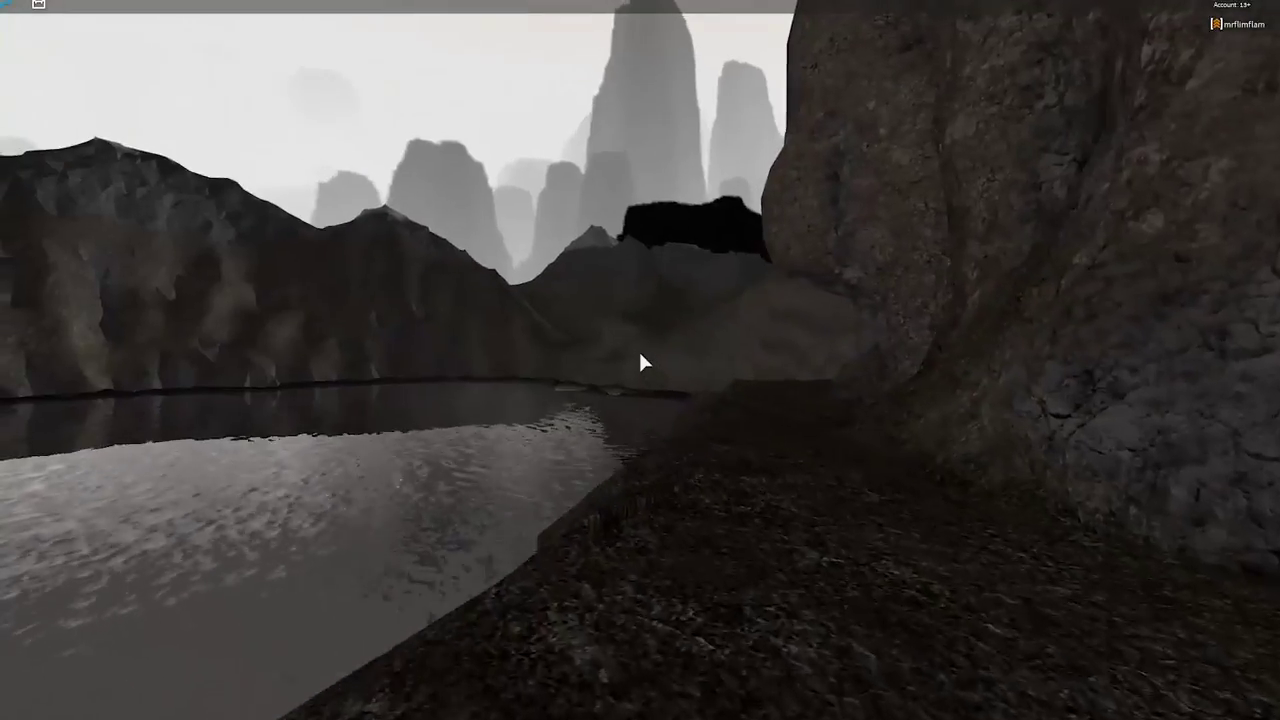
{"action": "key", "text": "w"}
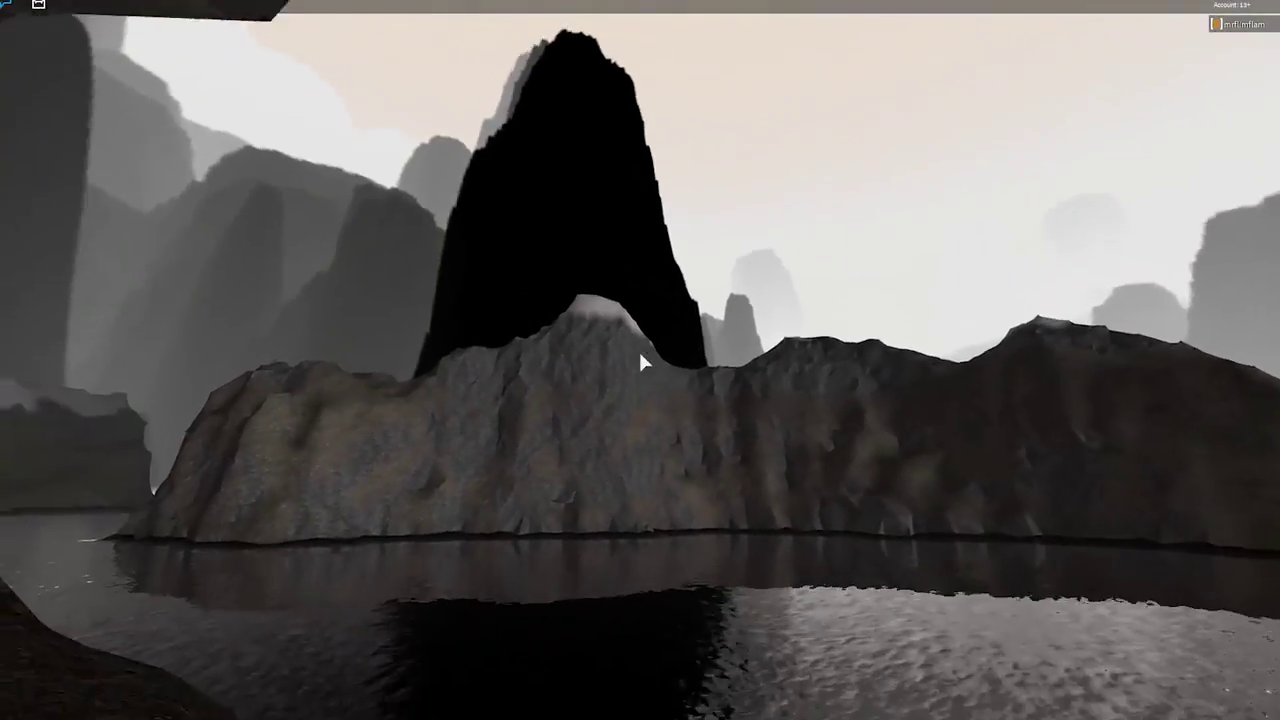
{"action": "key", "text": "w"}
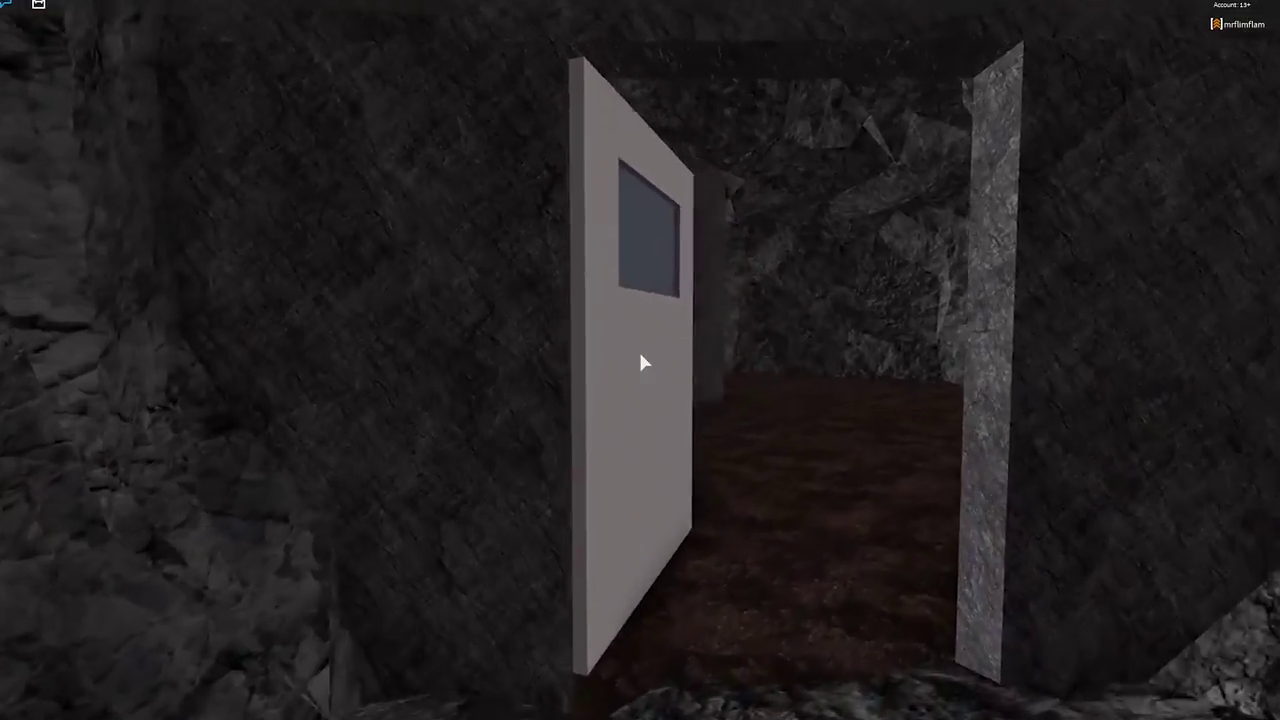
{"action": "key", "text": "w"}
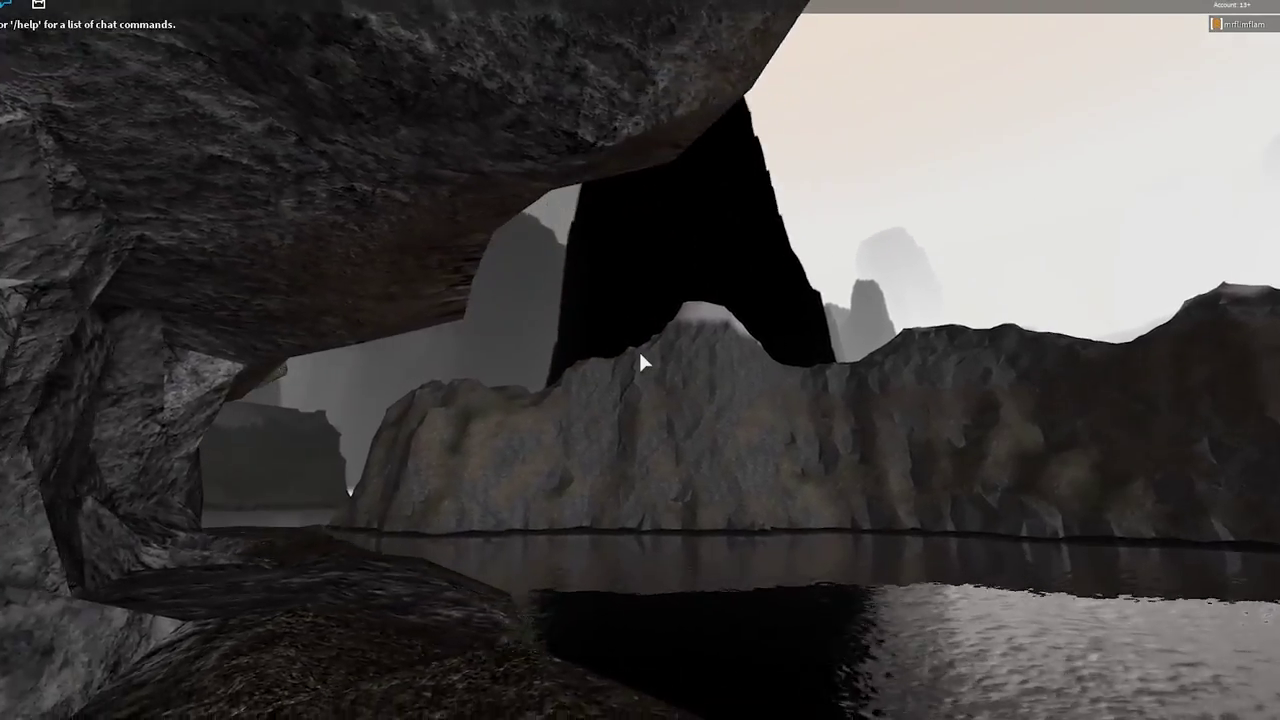
{"action": "left_click_drag", "start_coordinate": [642, 363], "coordinate": [642, 363]}
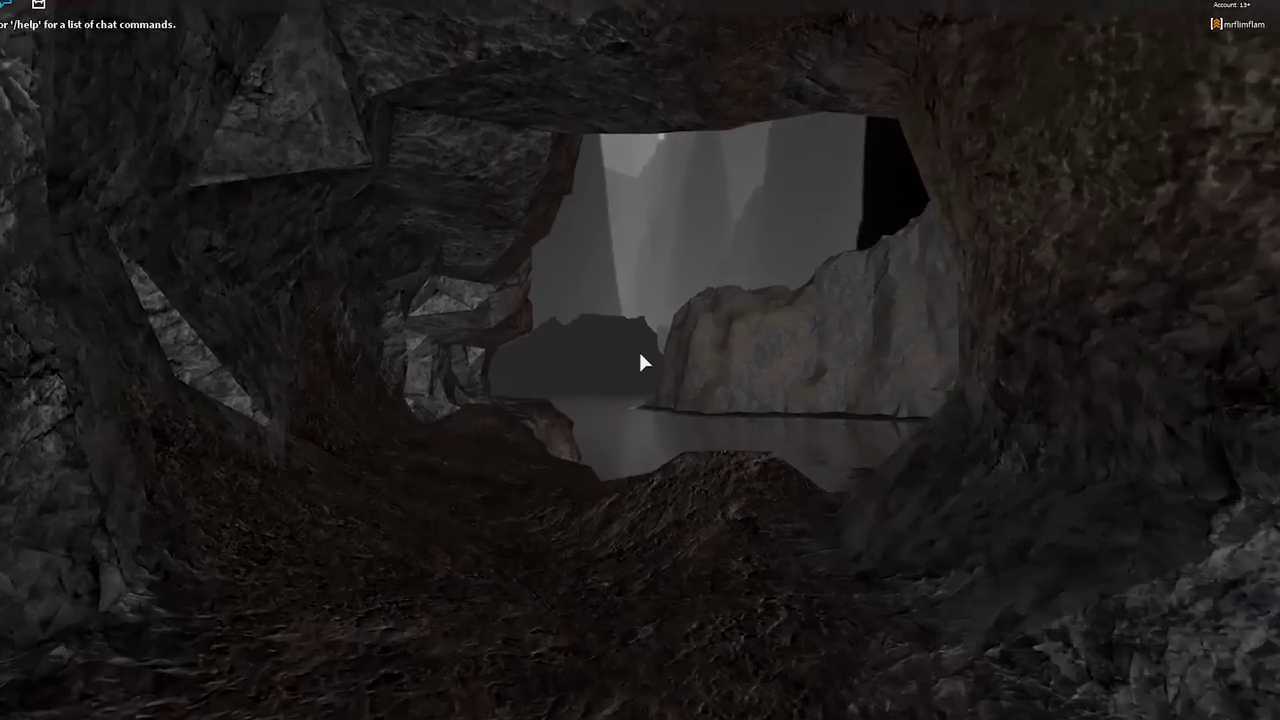
{"action": "key", "text": "w"}
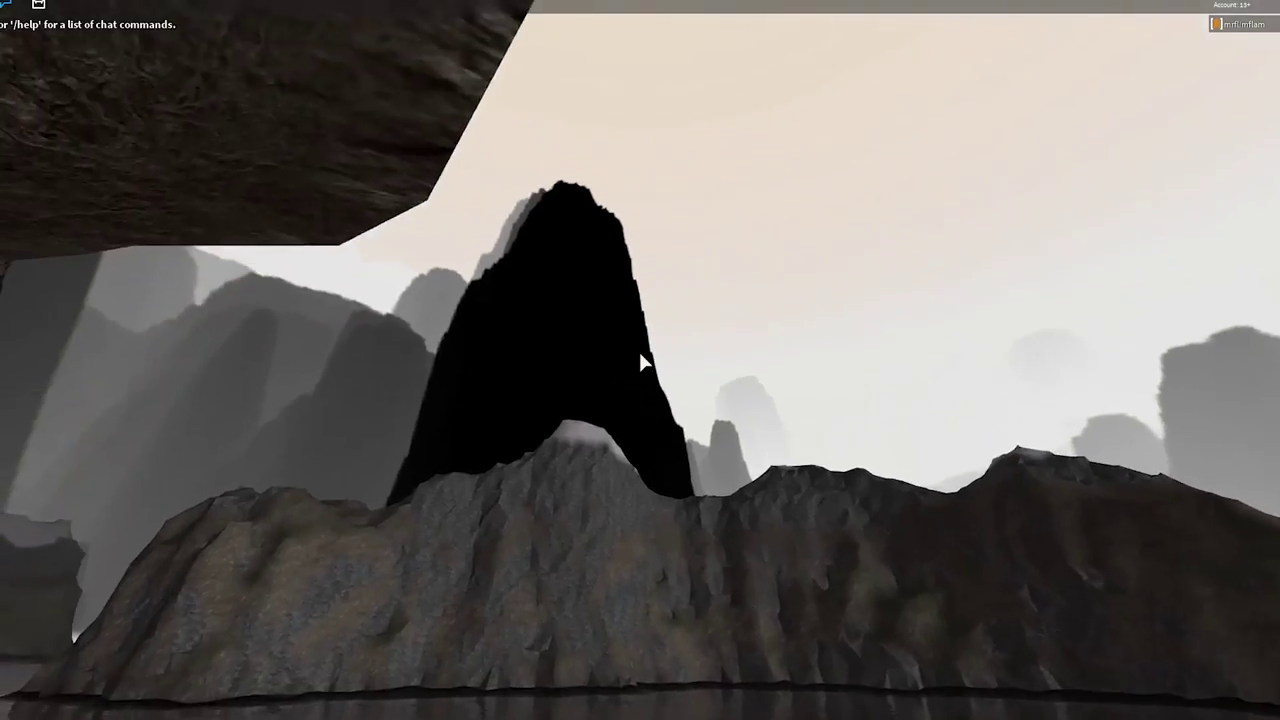
{"action": "left_click_drag", "start_coordinate": [642, 363], "coordinate": [642, 363]}
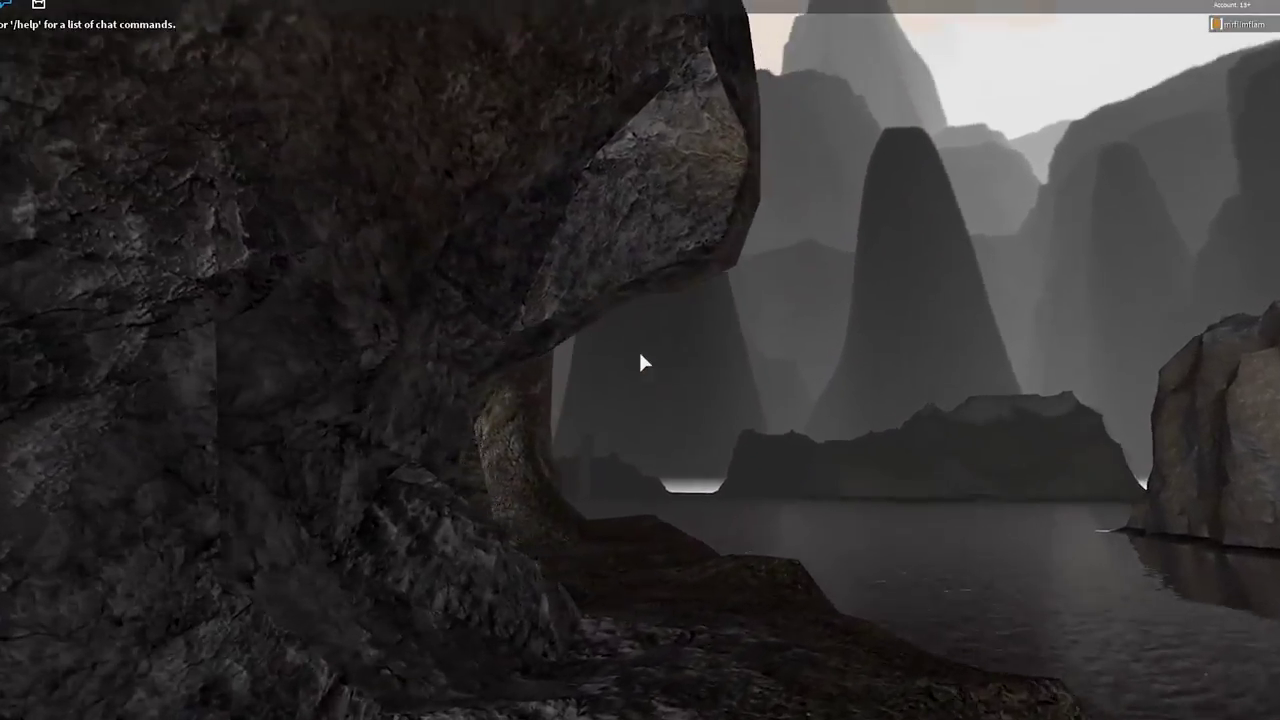
{"action": "left_click_drag", "start_coordinate": [642, 363], "coordinate": [642, 363]}
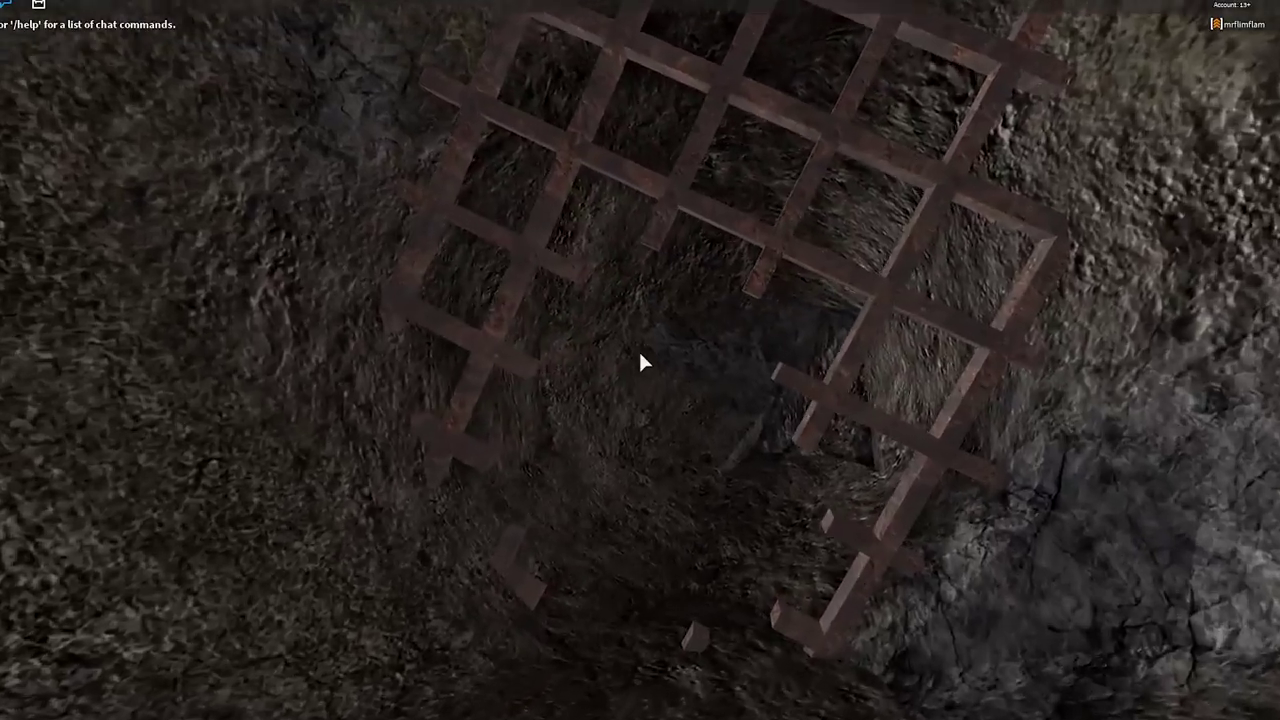
{"action": "key", "text": "w"}
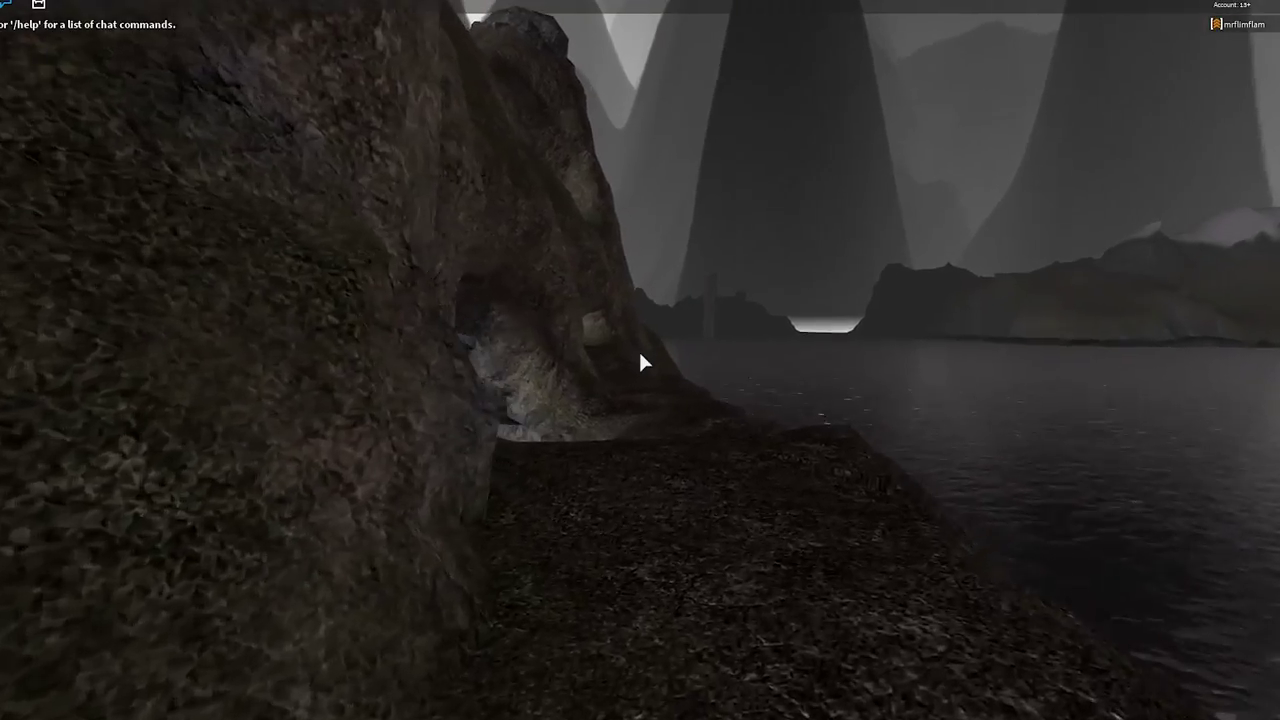
Step: Turn away from the grate and walk deeper through the winding rocky tunnel
{"action": "left_click_drag", "start_coordinate": [642, 363], "coordinate": [642, 363]}
{"action": "key", "text": "w"}
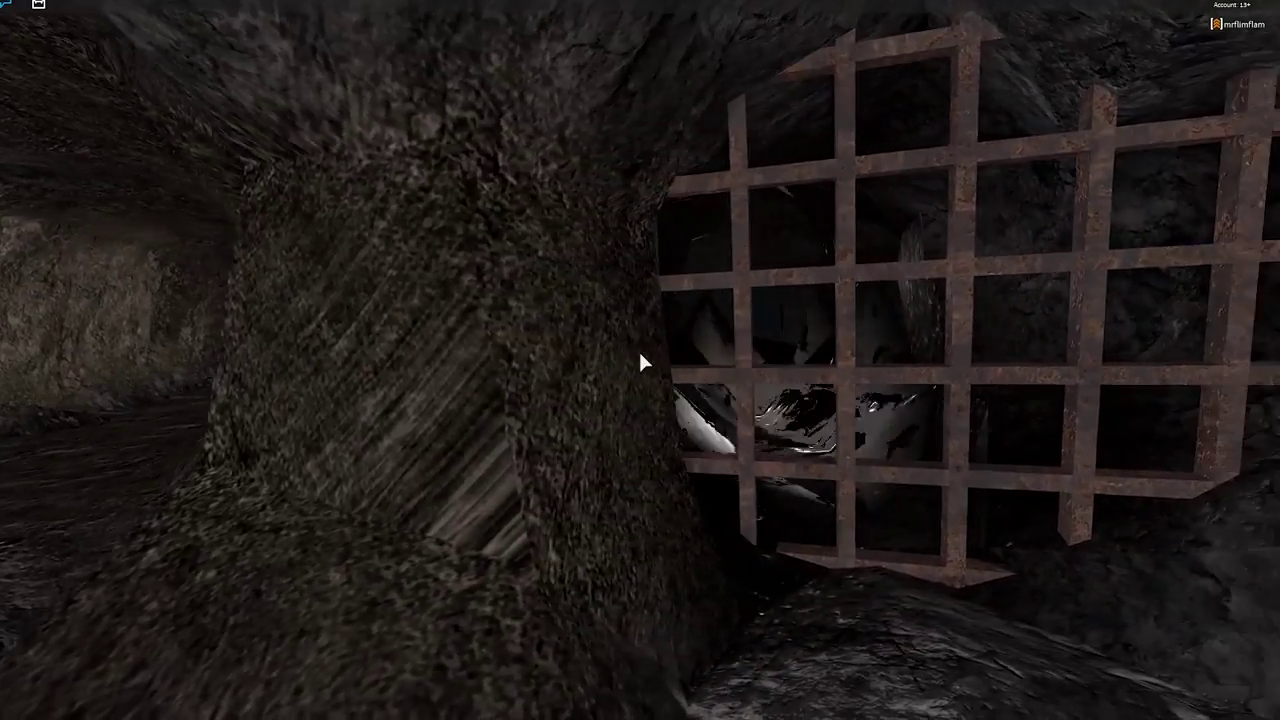
{"action": "left_click_drag", "start_coordinate": [642, 363], "coordinate": [642, 363]}
{"action": "key", "text": "w"}
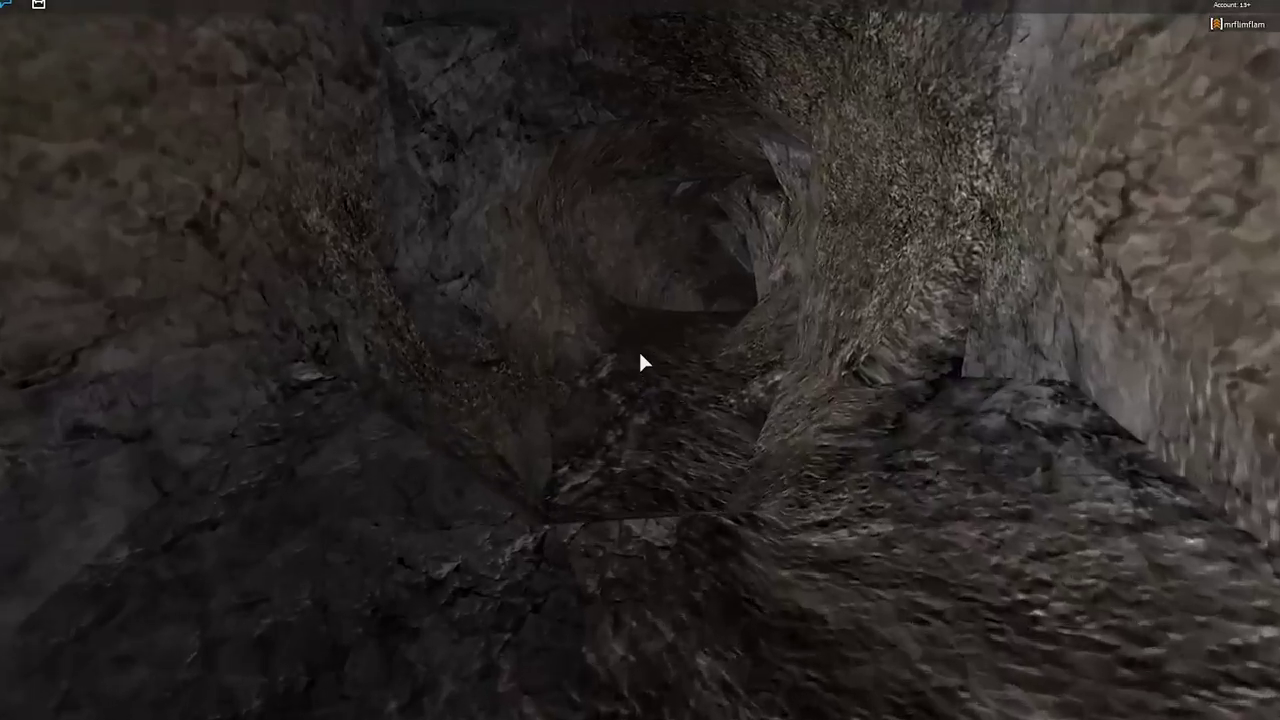
{"action": "key", "text": "w"}
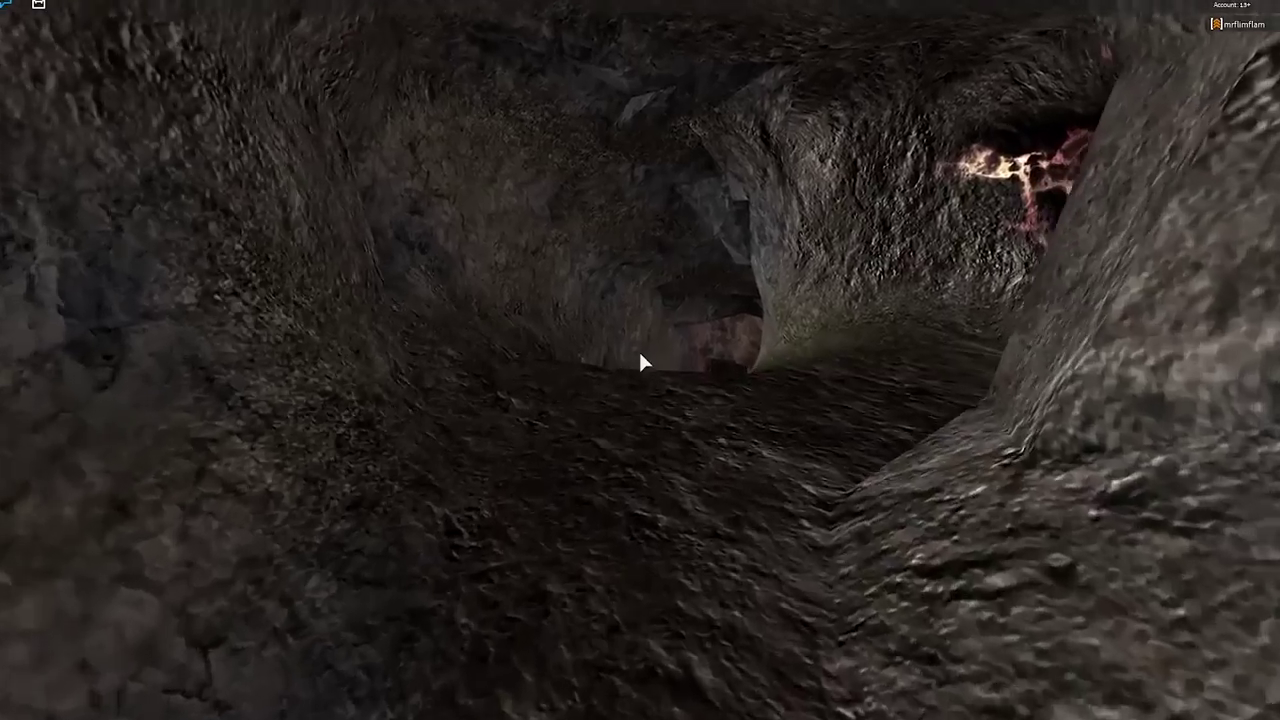